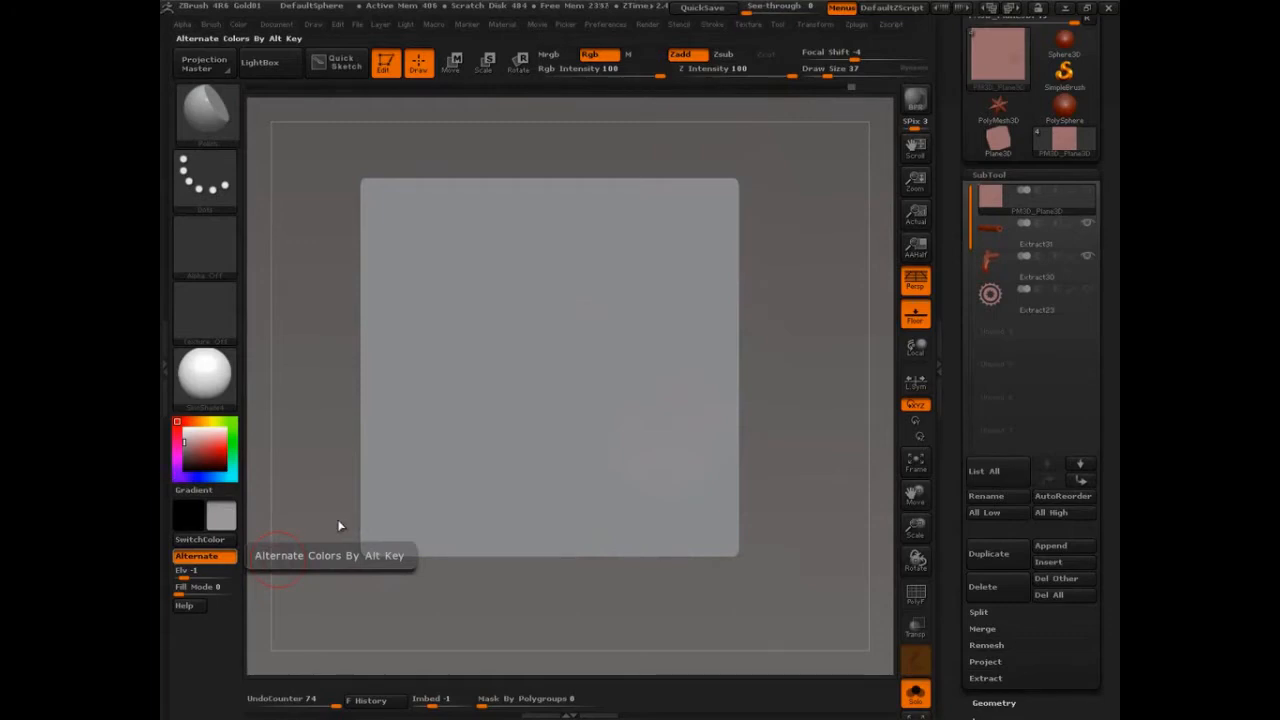
Step: Collapse the SubTool list and ShadowBox, expand Geometry and its EdgeLoop options
click(989, 175)
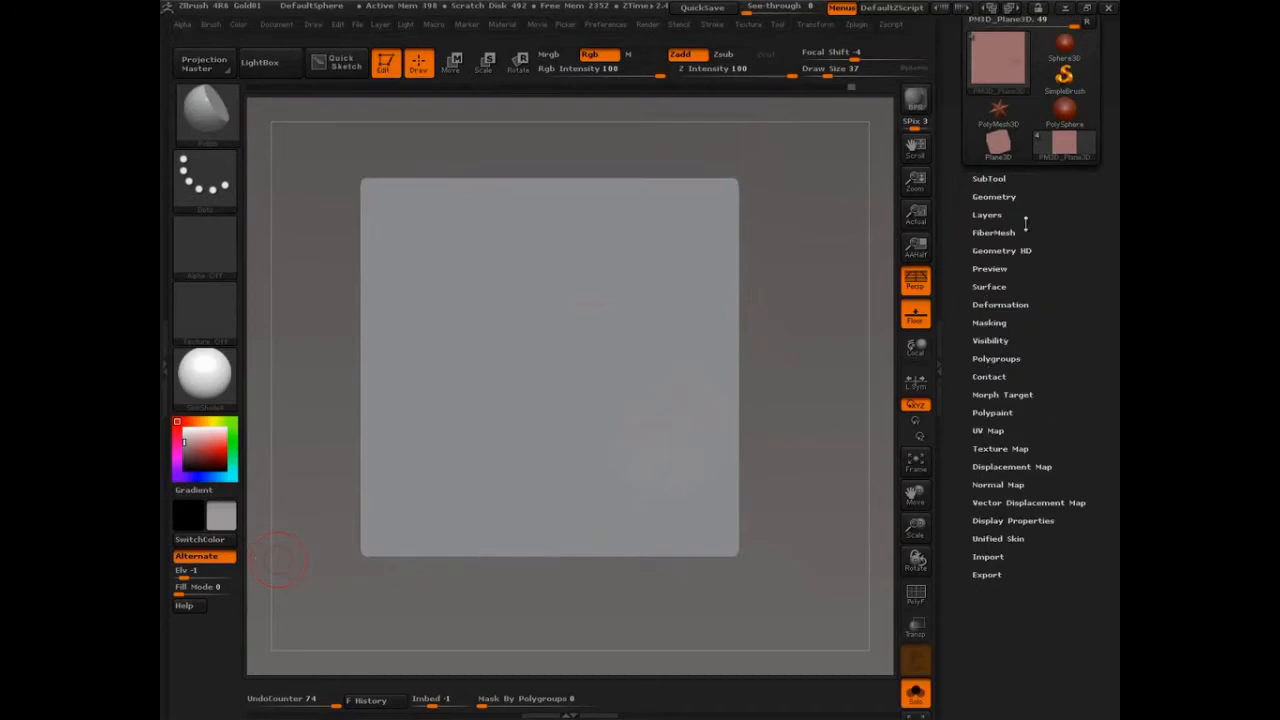
click(994, 196)
scroll(1000, 330, down, 2)
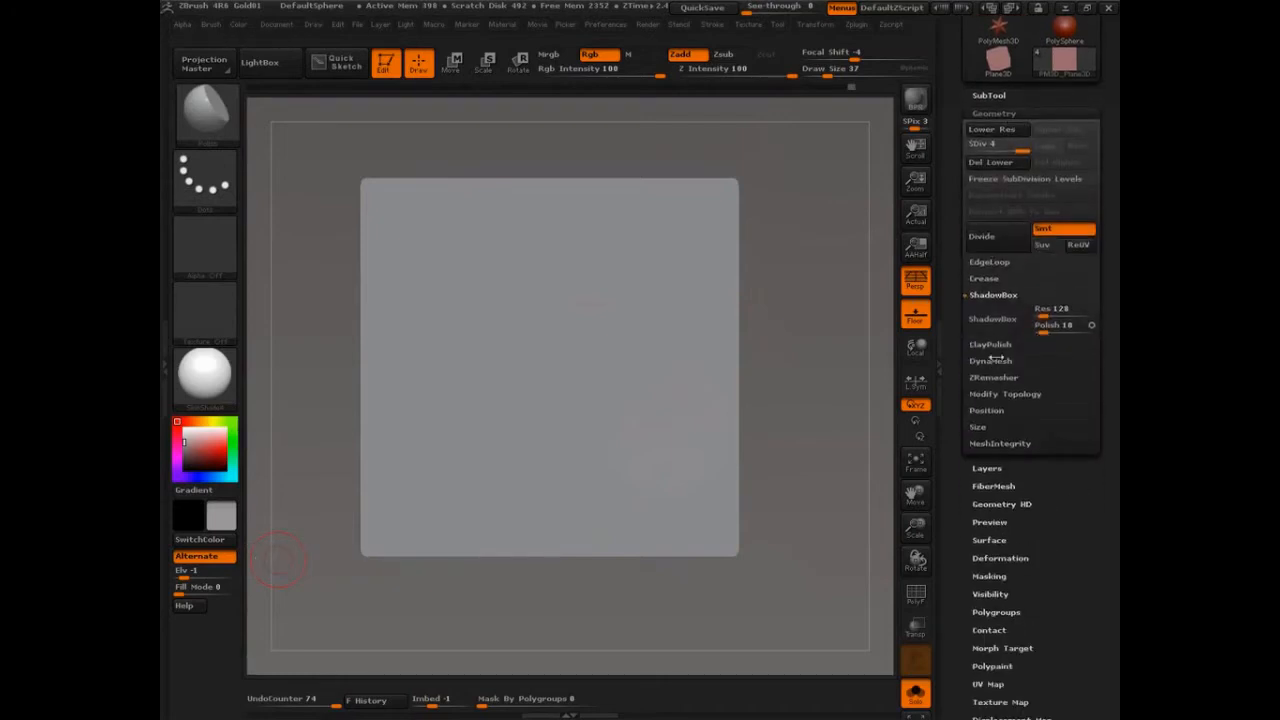
click(993, 295)
click(990, 262)
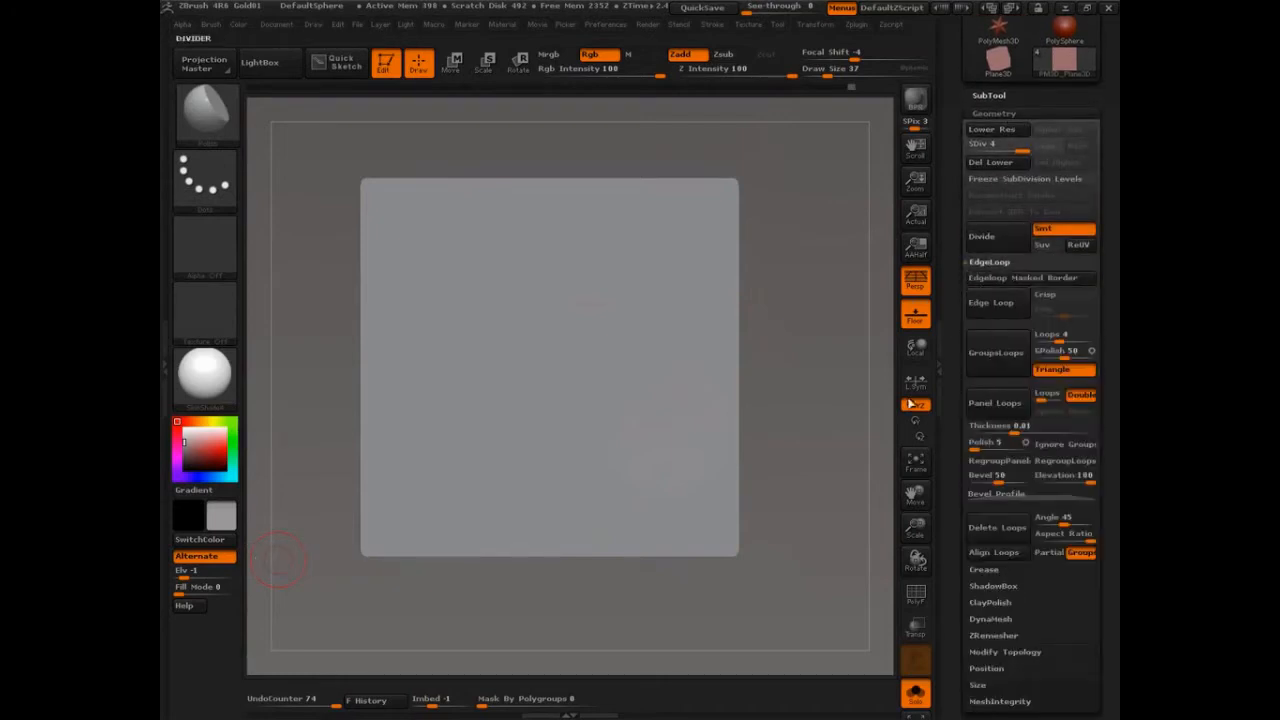
scroll(1000, 330, down, 3)
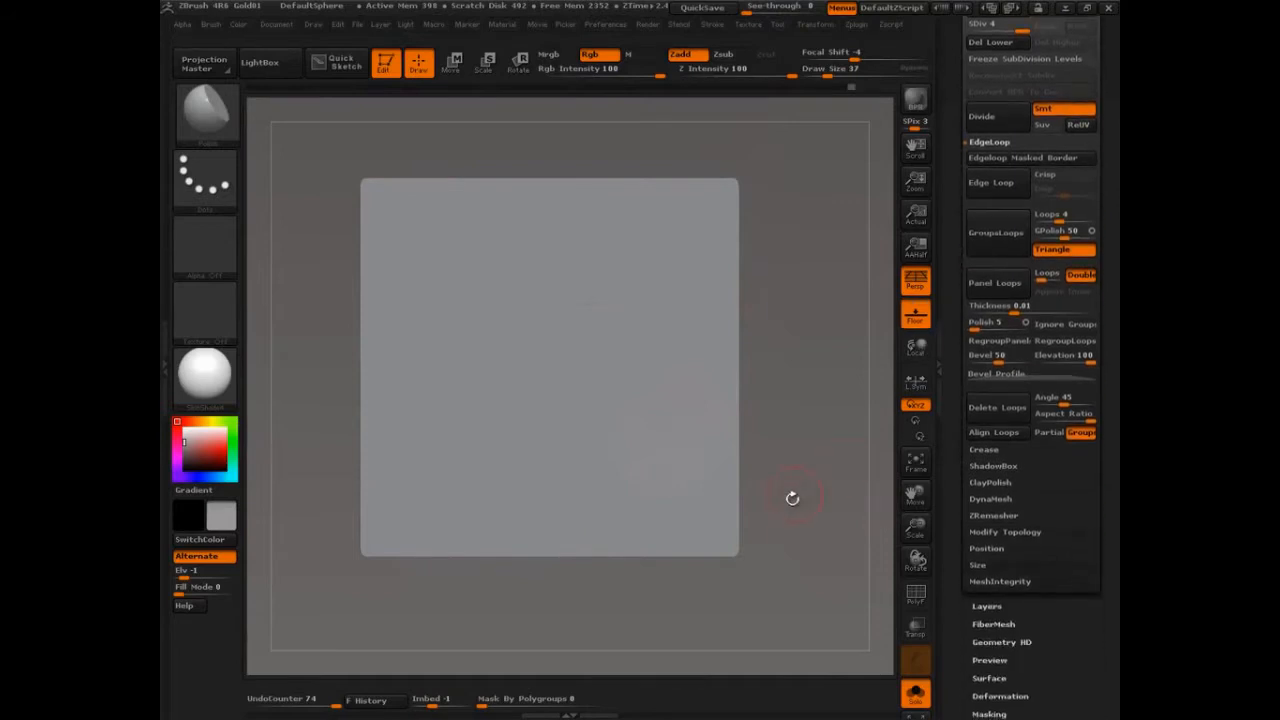
key(ctrl)
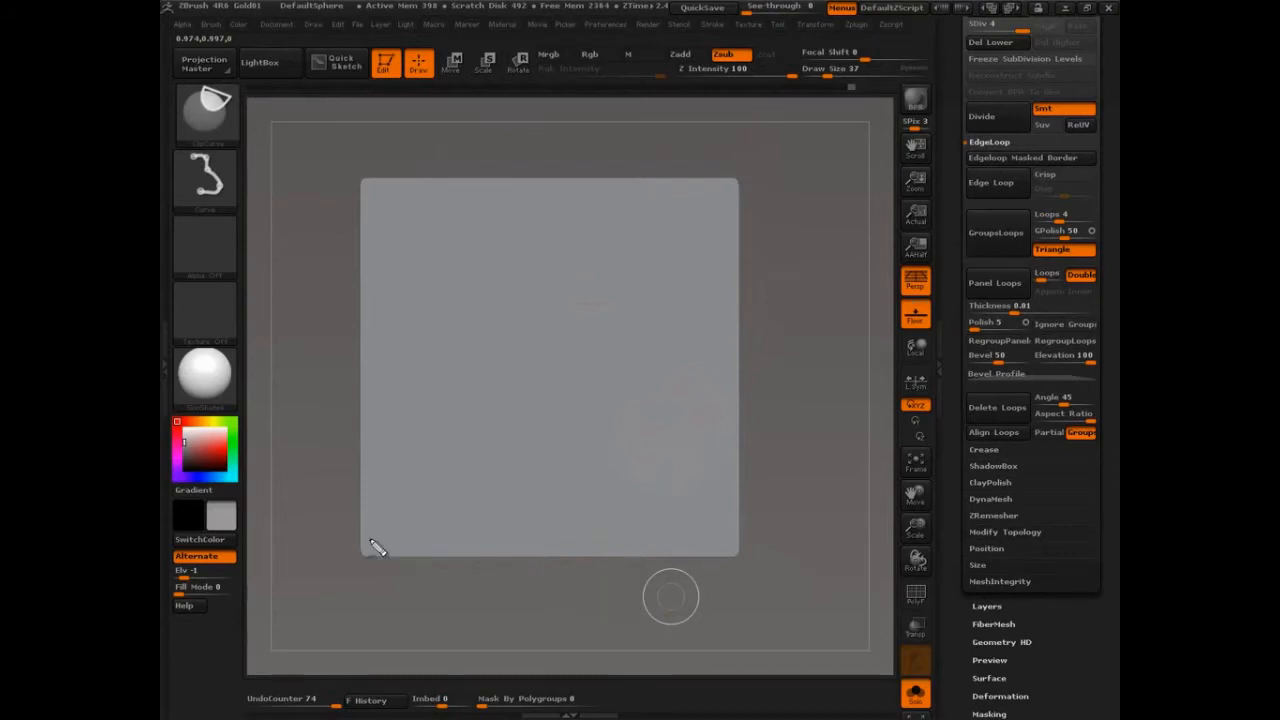
key(ctrl)
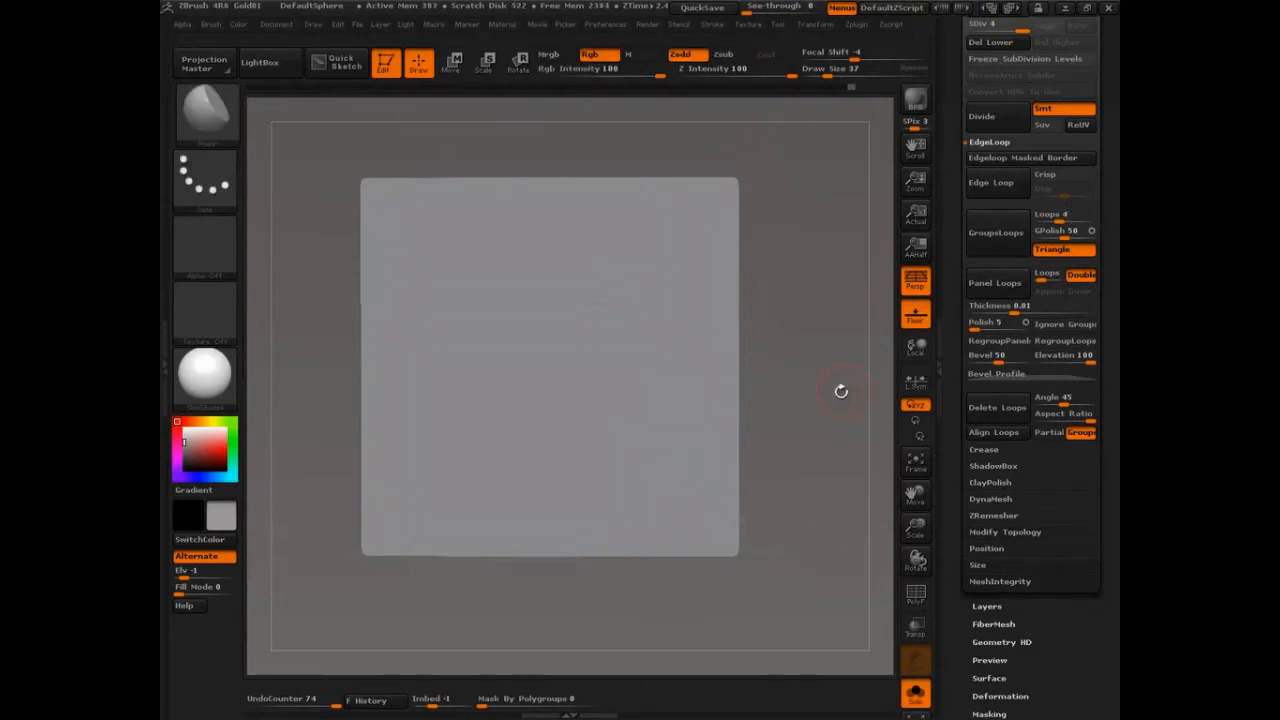
Step: With the annotation pen, draw a green loop around the GroupsLoops button and sliders
drag(846, 392, 826, 398)
key(ctrl)
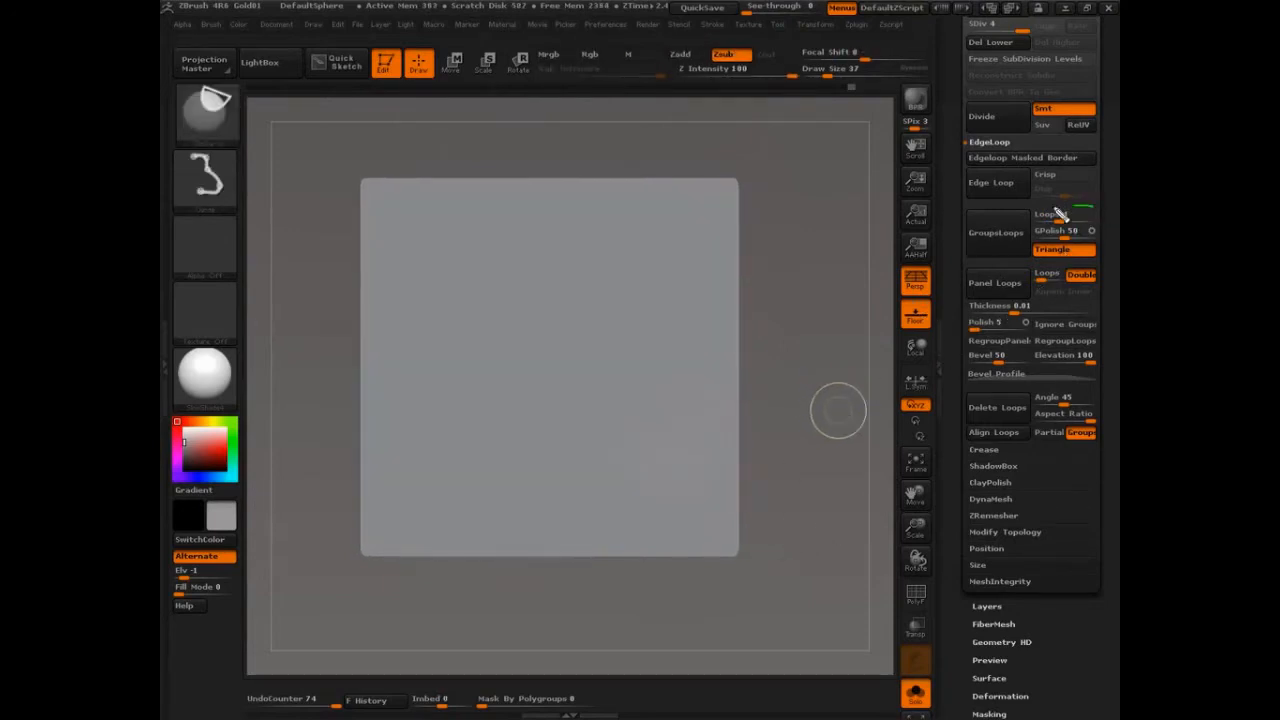
drag(964, 268, 998, 247)
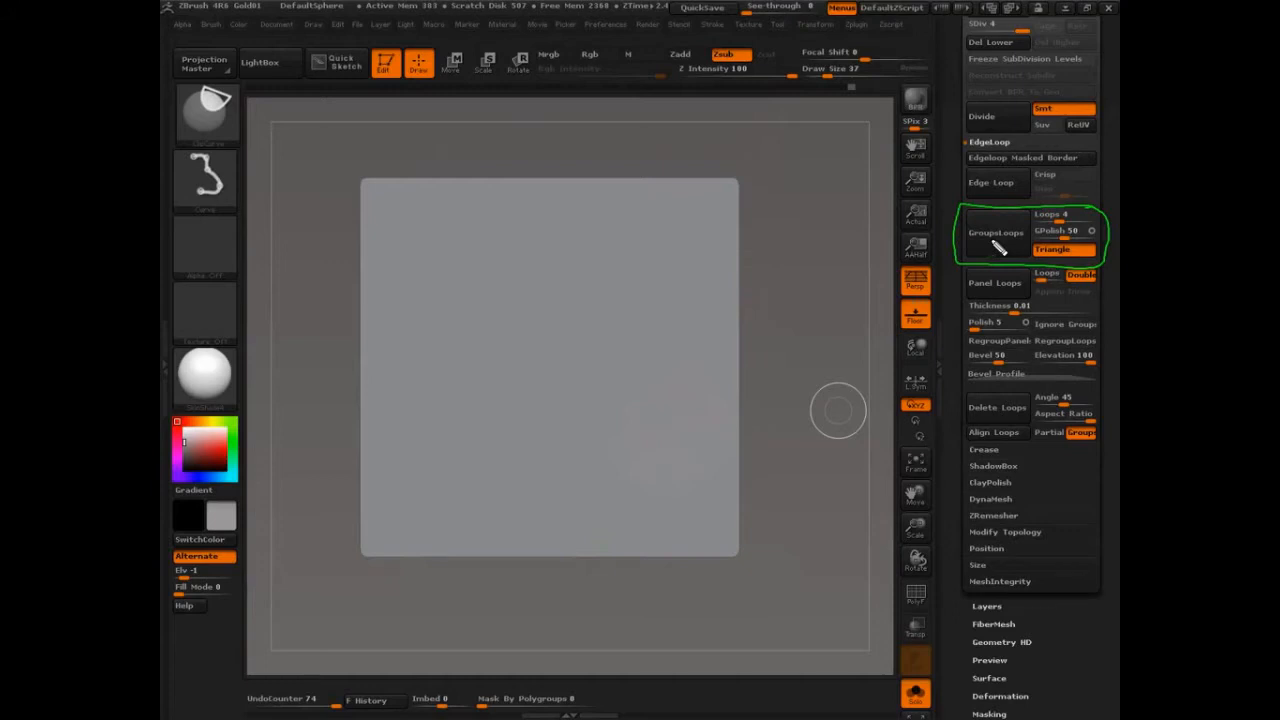
Step: Handwrite note 1: selection = visibility, Masks, texture (RGB), with a circled 1
mouse_move(405, 220)
mouse_down()
mouse_move(392, 245)
mouse_move(432, 245)
mouse_up()
drag(434, 192, 438, 245)
mouse_move(470, 226)
mouse_down()
mouse_move(476, 242)
mouse_move(512, 245)
mouse_up()
mouse_move(488, 192)
mouse_down()
mouse_move(525, 245)
mouse_move(548, 240)
mouse_up()
drag(555, 215, 668, 236)
drag(664, 190, 680, 236)
drag(686, 192, 715, 248)
mouse_move(592, 265)
mouse_down()
mouse_move(618, 242)
mouse_move(640, 268)
mouse_move(692, 266)
mouse_move(625, 300)
mouse_up()
mouse_move(630, 285)
mouse_down()
mouse_move(668, 304)
mouse_move(760, 285)
mouse_move(800, 296)
mouse_up()
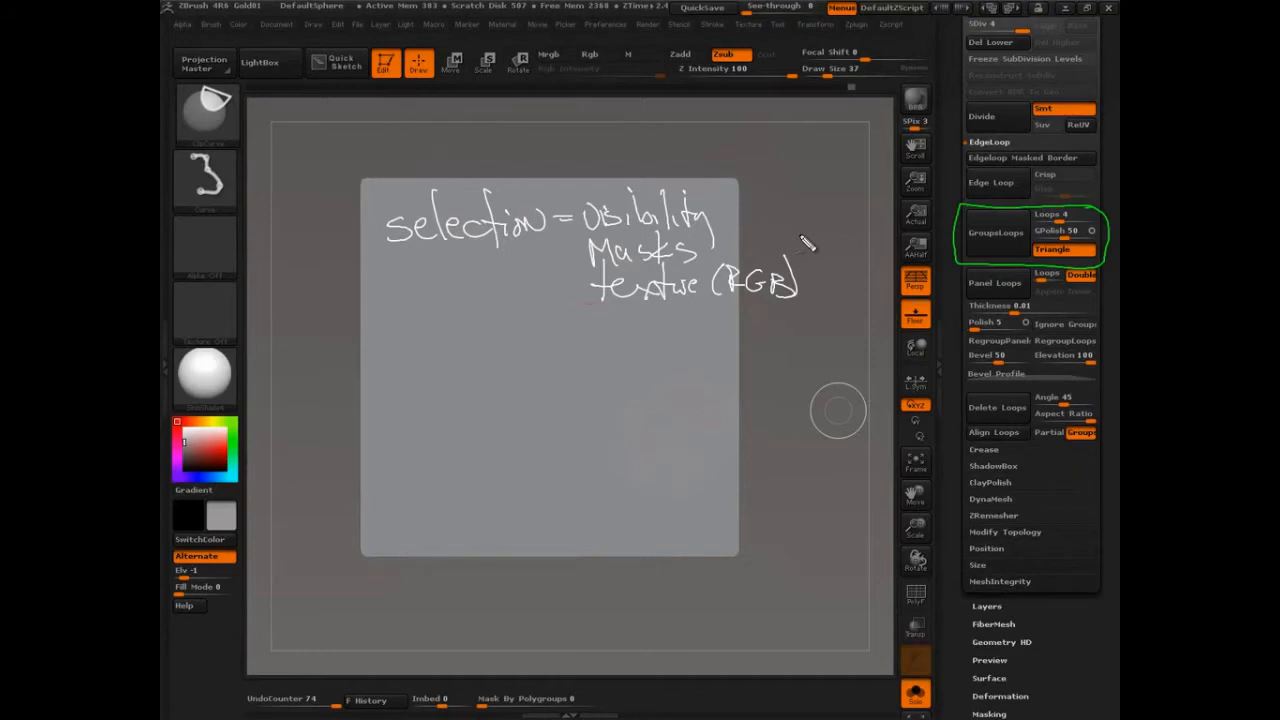
drag(485, 262, 480, 292)
drag(378, 182, 375, 215)
Step: Handwrite note 2: a circled 2 followed by Polygroups
drag(380, 312, 385, 340)
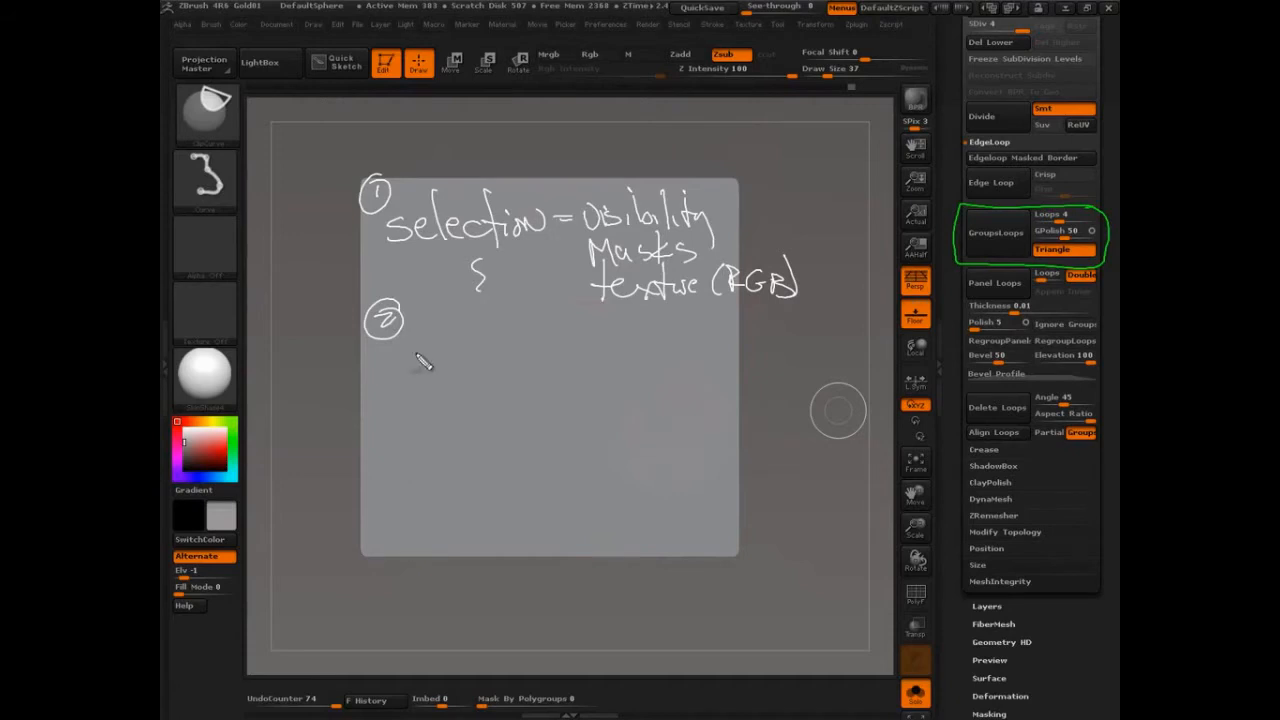
mouse_move(408, 328)
mouse_down()
mouse_move(408, 375)
mouse_move(420, 350)
mouse_up()
drag(432, 352, 438, 368)
drag(455, 325, 478, 405)
mouse_move(480, 352)
mouse_down()
mouse_move(495, 390)
mouse_move(528, 370)
mouse_move(545, 392)
mouse_up()
drag(540, 345, 548, 392)
drag(540, 350, 558, 368)
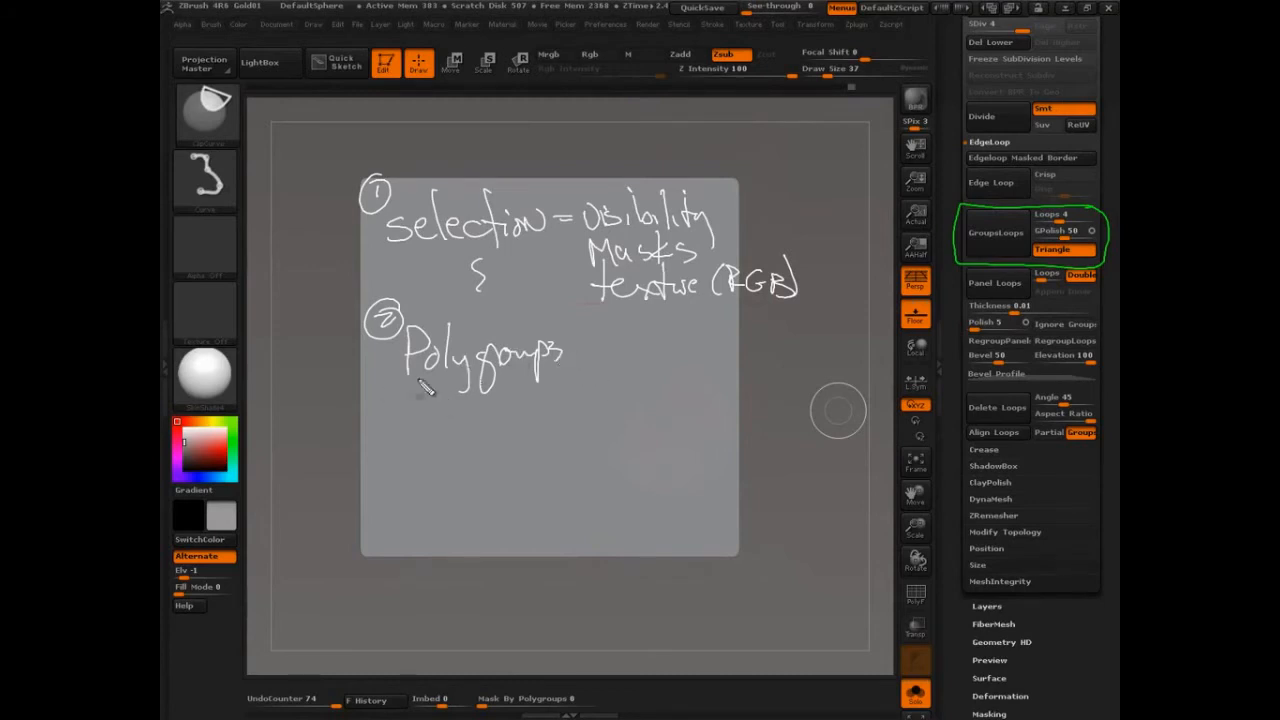
Step: Handwrite note 3: a circled 3 followed by Topology, undoing a mistaken stroke
mouse_move(385, 420)
mouse_down()
mouse_move(395, 438)
mouse_move(365, 440)
mouse_move(455, 455)
mouse_up()
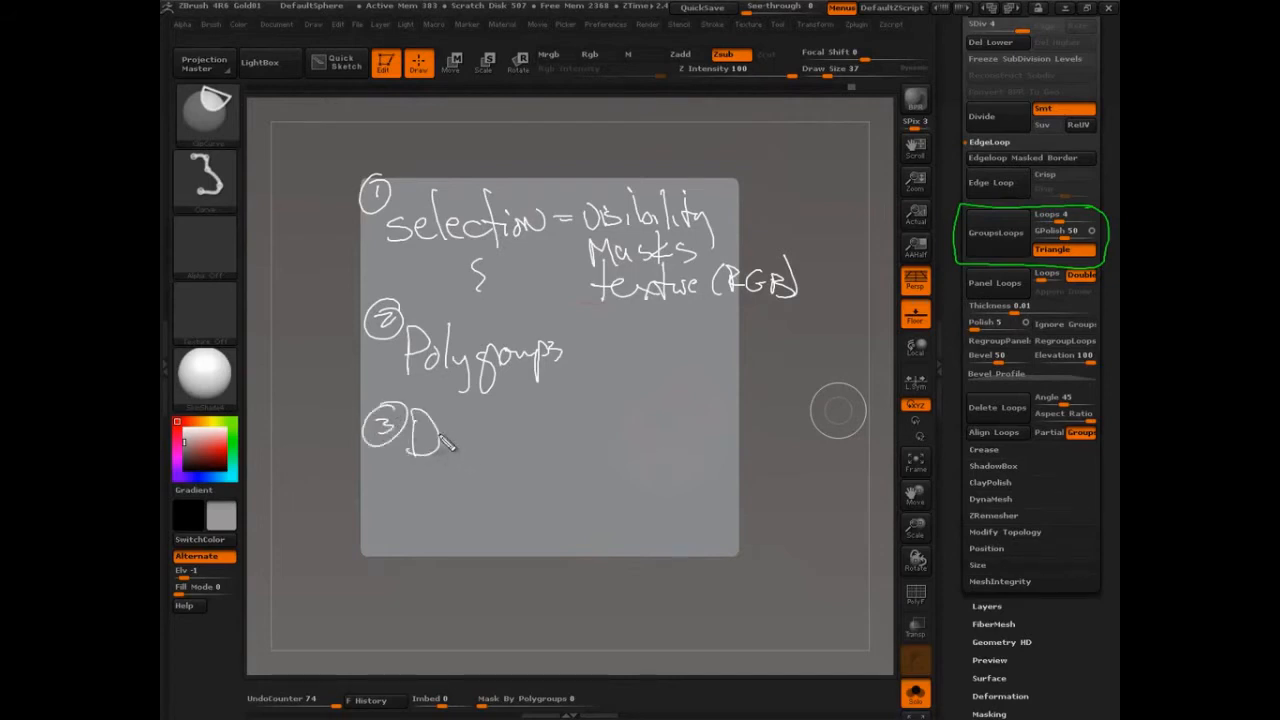
key(ctrl+z)
key(ctrl+z)
key(ctrl+z)
mouse_move(418, 420)
mouse_down()
mouse_move(458, 416)
mouse_move(440, 455)
mouse_up()
mouse_move(460, 432)
mouse_down()
mouse_move(480, 472)
mouse_move(510, 445)
mouse_up()
mouse_move(508, 395)
mouse_down()
mouse_move(510, 450)
mouse_move(540, 445)
mouse_move(535, 468)
mouse_up()
drag(565, 428, 580, 482)
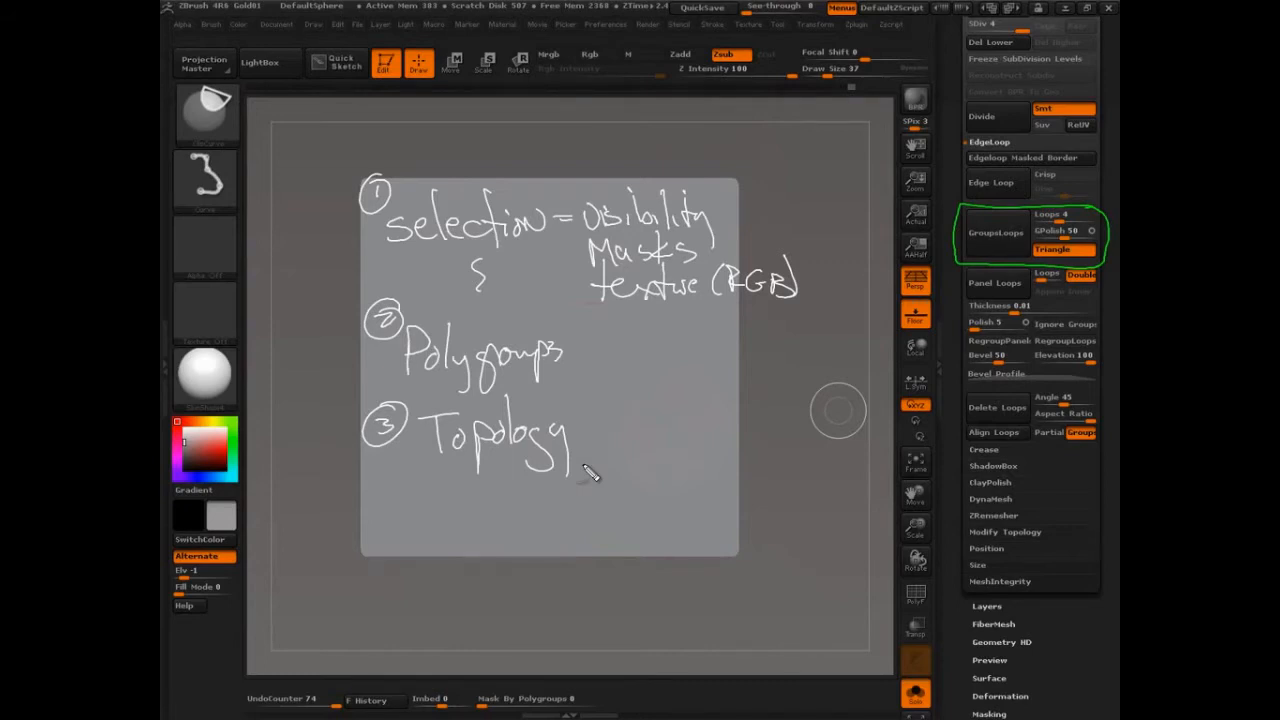
Step: Handwrite note 4: a circled 4 followed by Deformation/Action
drag(570, 420, 570, 478)
mouse_move(395, 500)
mouse_down()
mouse_move(400, 520)
mouse_move(375, 528)
mouse_up()
mouse_move(432, 500)
mouse_down()
mouse_move(435, 535)
mouse_move(485, 520)
mouse_up()
mouse_move(500, 470)
mouse_down()
mouse_move(495, 528)
mouse_move(525, 515)
mouse_move(545, 525)
mouse_up()
drag(545, 505, 590, 515)
mouse_move(600, 470)
mouse_down()
mouse_move(620, 515)
mouse_move(655, 520)
mouse_up()
drag(695, 445, 665, 535)
drag(720, 462, 700, 535)
mouse_move(718, 465)
mouse_down()
mouse_move(728, 530)
mouse_move(745, 525)
mouse_up()
mouse_move(748, 455)
mouse_down()
mouse_move(752, 525)
mouse_move(810, 515)
mouse_move(832, 495)
mouse_up()
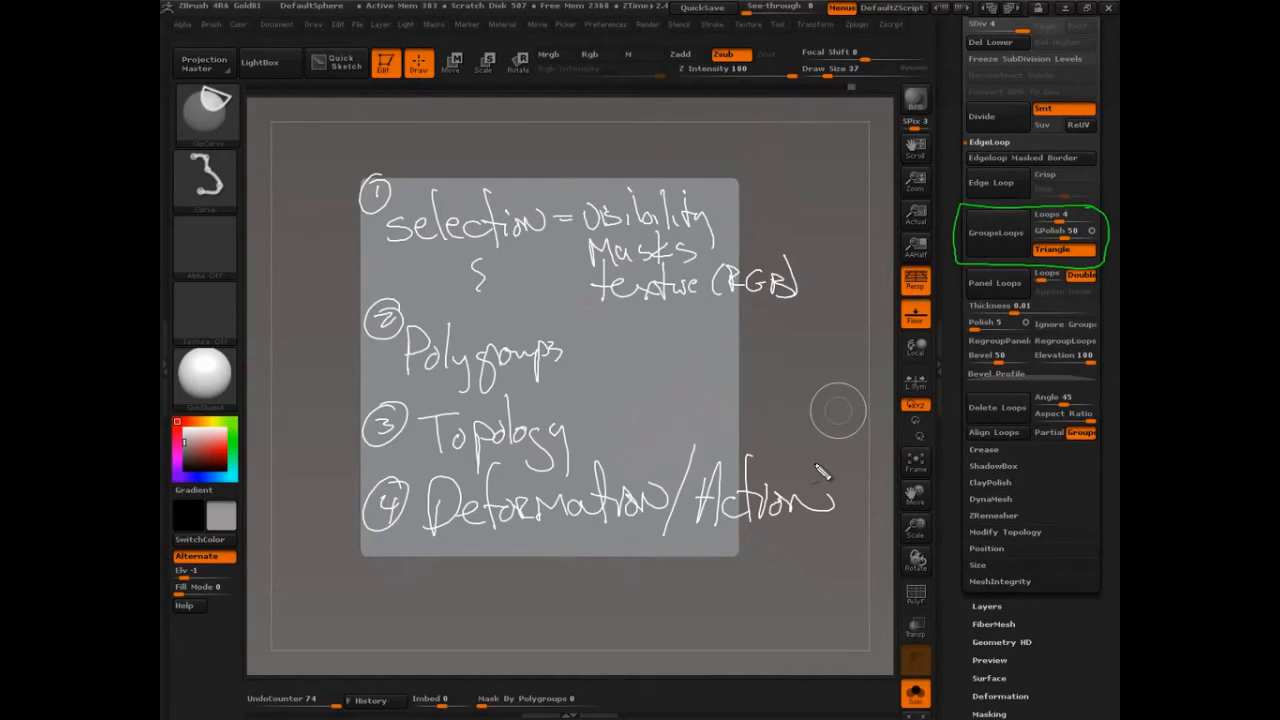
Step: Draw arrows at Polygroups, Topology and Deformation, and encircle items 1–2 as one group with arrows
mouse_move(294, 380)
mouse_down()
mouse_move(376, 356)
mouse_move(360, 385)
mouse_up()
mouse_move(296, 478)
mouse_down()
mouse_move(365, 455)
mouse_move(350, 468)
mouse_up()
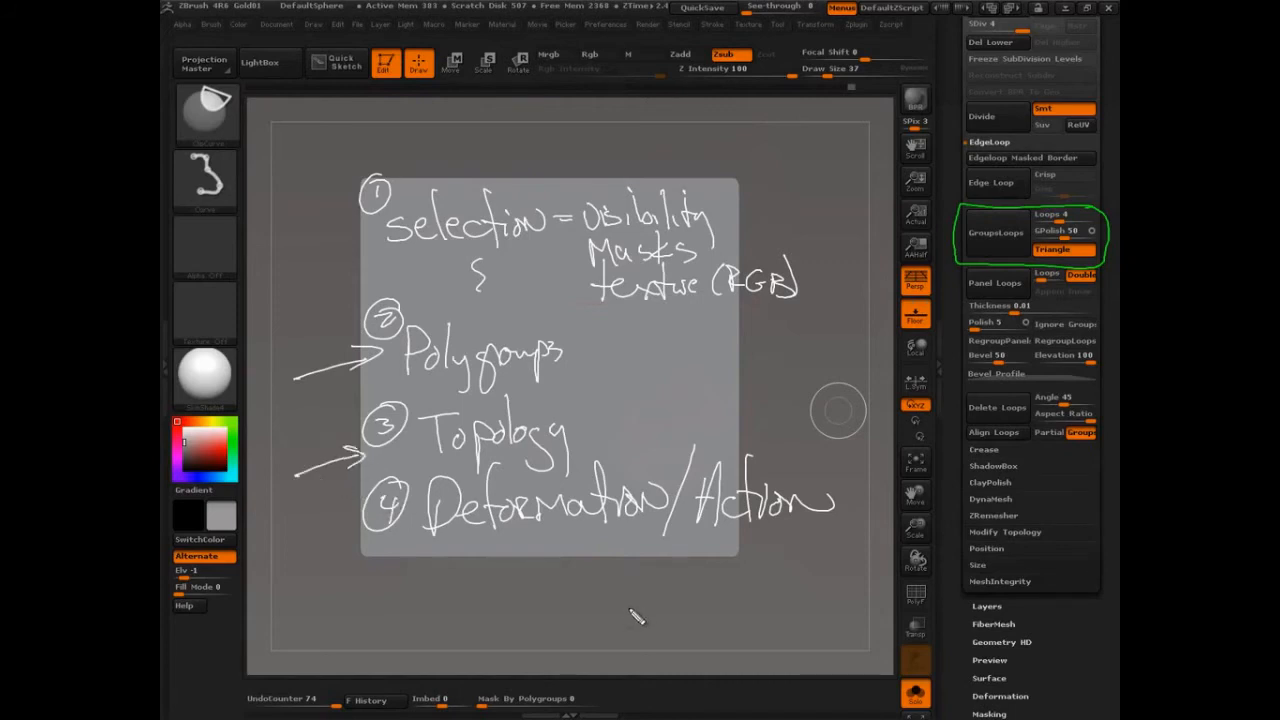
mouse_move(632, 608)
mouse_down()
mouse_move(610, 548)
mouse_move(645, 570)
mouse_up()
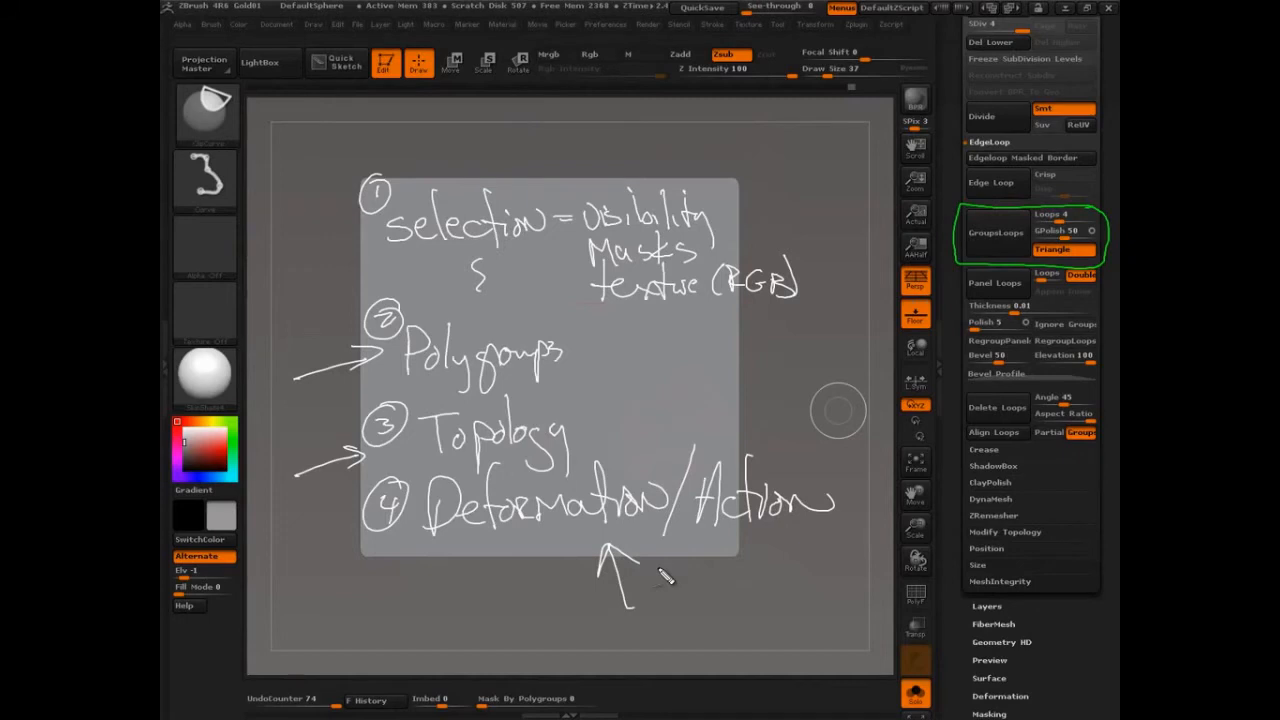
mouse_move(738, 188)
mouse_down()
mouse_move(660, 160)
mouse_move(300, 210)
mouse_move(440, 395)
mouse_move(838, 268)
mouse_move(334, 198)
mouse_move(703, 397)
mouse_move(512, 118)
mouse_move(300, 240)
mouse_move(420, 375)
mouse_up()
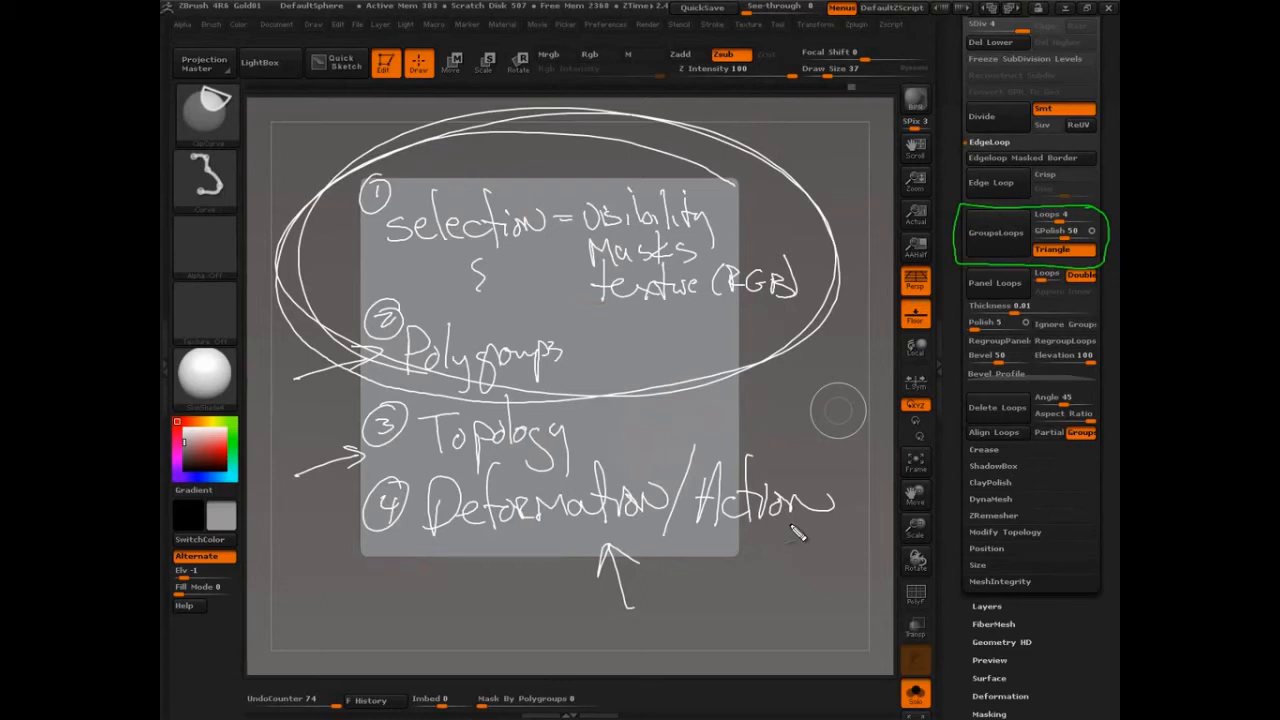
drag(554, 125, 578, 168)
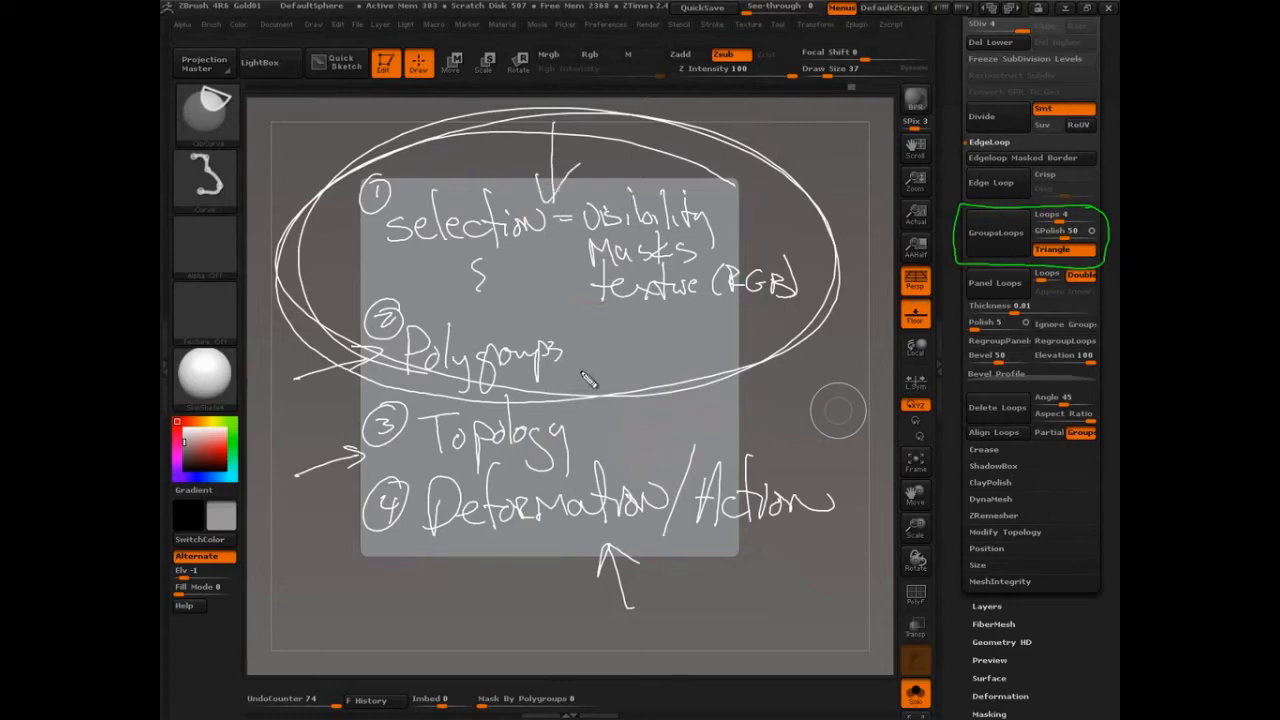
drag(580, 378, 575, 300)
drag(660, 380, 650, 310)
drag(690, 140, 665, 185)
drag(440, 140, 470, 195)
drag(425, 385, 445, 300)
drag(330, 320, 365, 265)
Step: Encircle items 3–4 as a second group with arrows, and label the two groups 1 and 2
drag(342, 185, 370, 295)
drag(484, 390, 805, 438)
mouse_move(370, 420)
mouse_down()
mouse_move(840, 500)
mouse_move(330, 480)
mouse_move(850, 470)
mouse_move(630, 570)
mouse_up()
drag(710, 575, 710, 530)
drag(685, 548, 730, 540)
drag(690, 445, 705, 425)
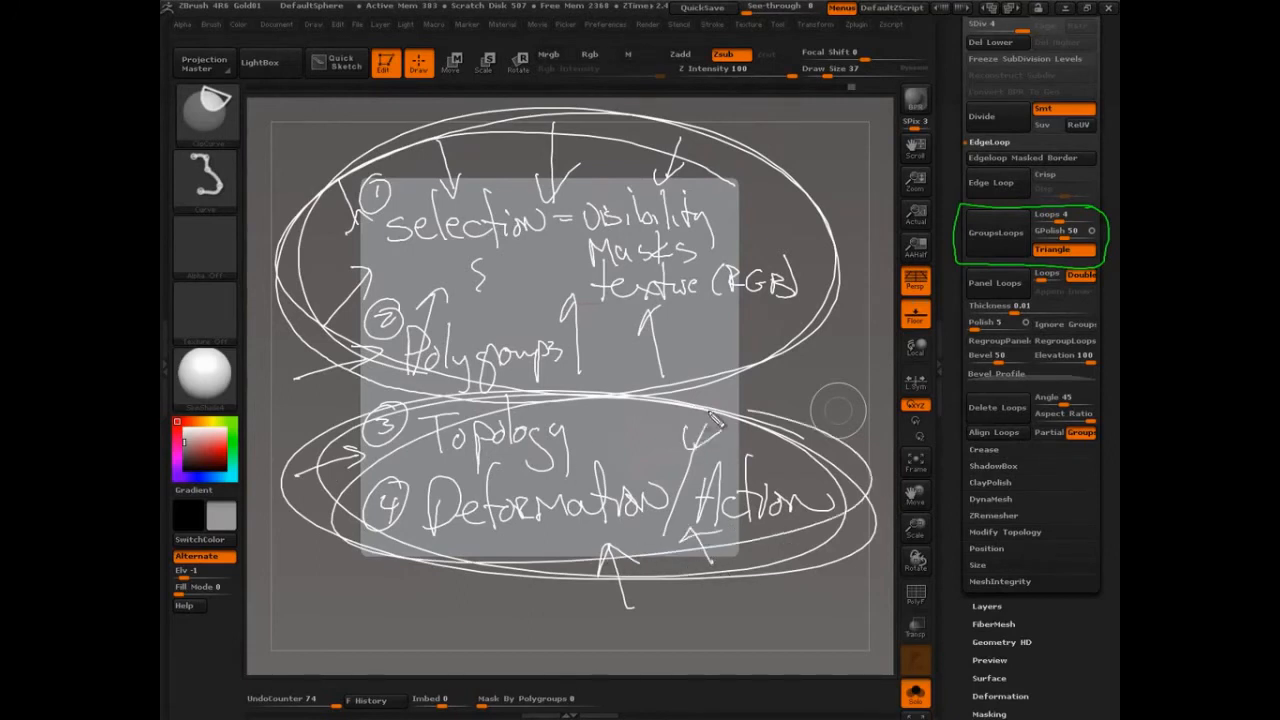
drag(893, 215, 900, 262)
drag(900, 190, 905, 285)
drag(880, 400, 914, 424)
drag(920, 370, 850, 330)
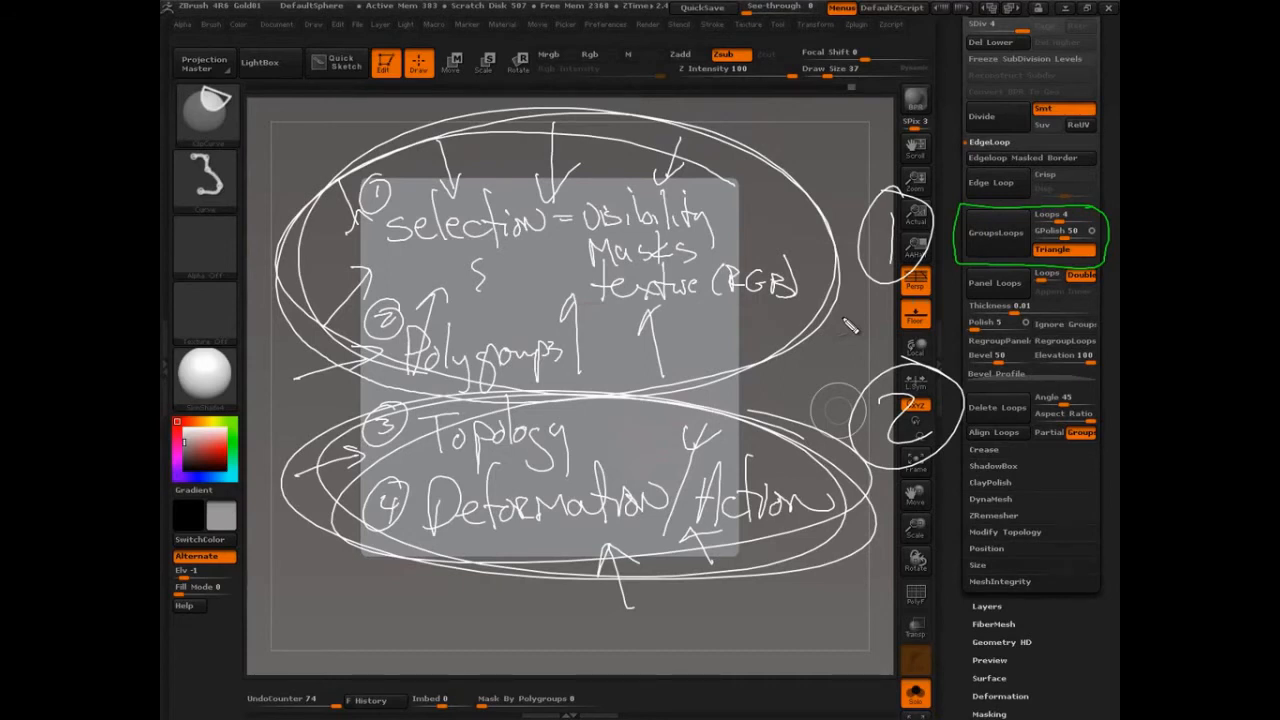
Step: Clear the annotations, zoom in, and Ctrl-paint a large soft oval mask on the plane
key(Escape)
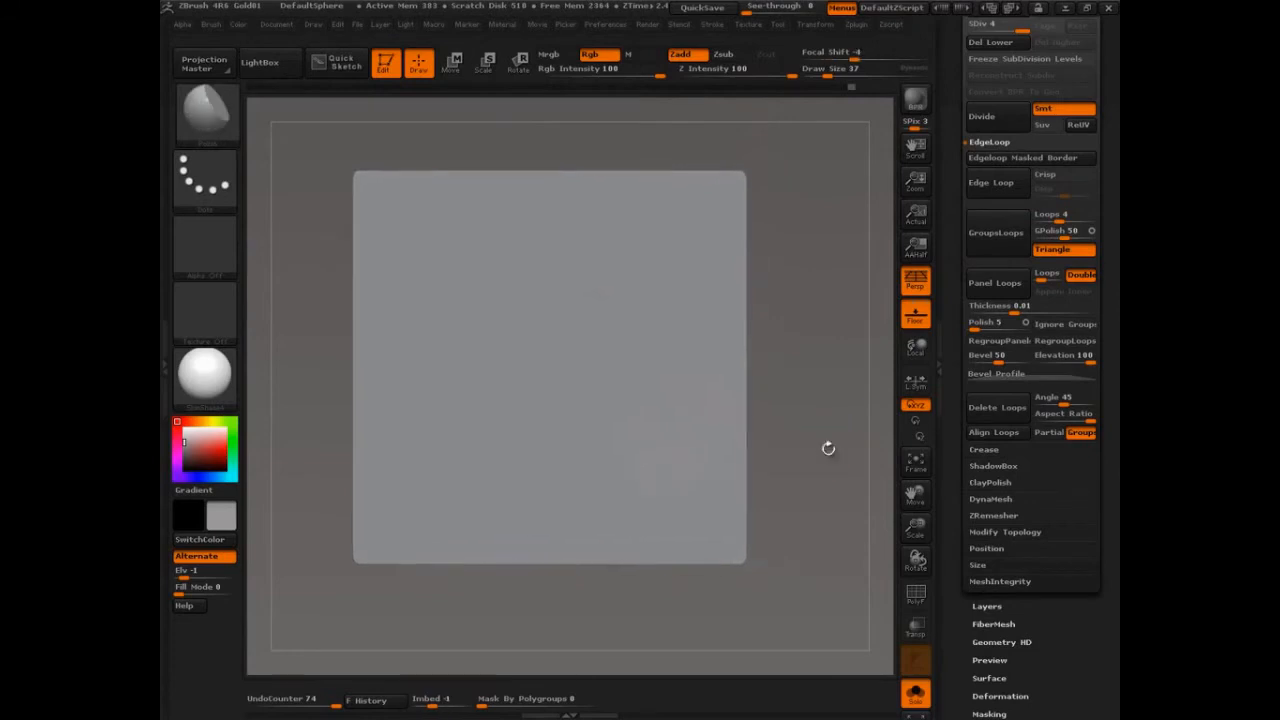
alt+drag(823, 443, 830, 460)
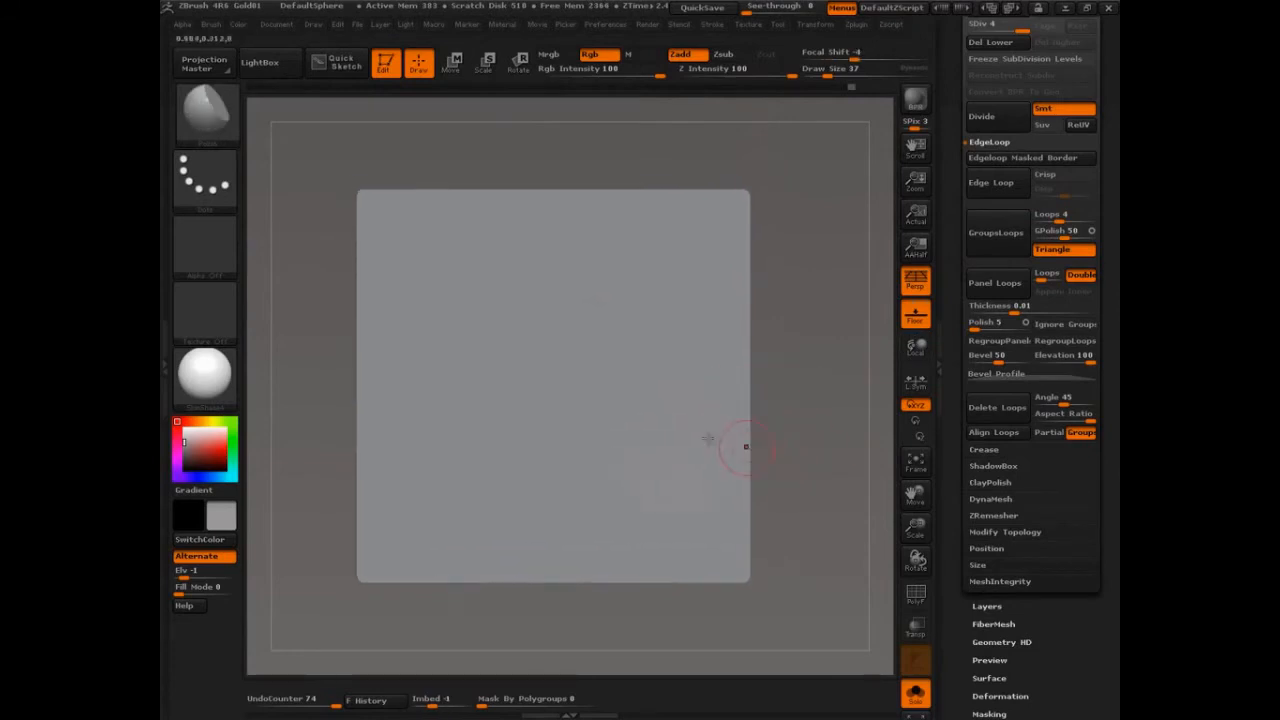
mouse_move(630, 305)
mouse_down()
mouse_move(612, 288)
mouse_move(640, 300)
mouse_move(480, 380)
mouse_move(460, 340)
mouse_up()
Step: Insert an edge loop around the oval mask, set Panel Loops thickness and build an inset bevelled panel
key(ctrl+z)
click(612, 300)
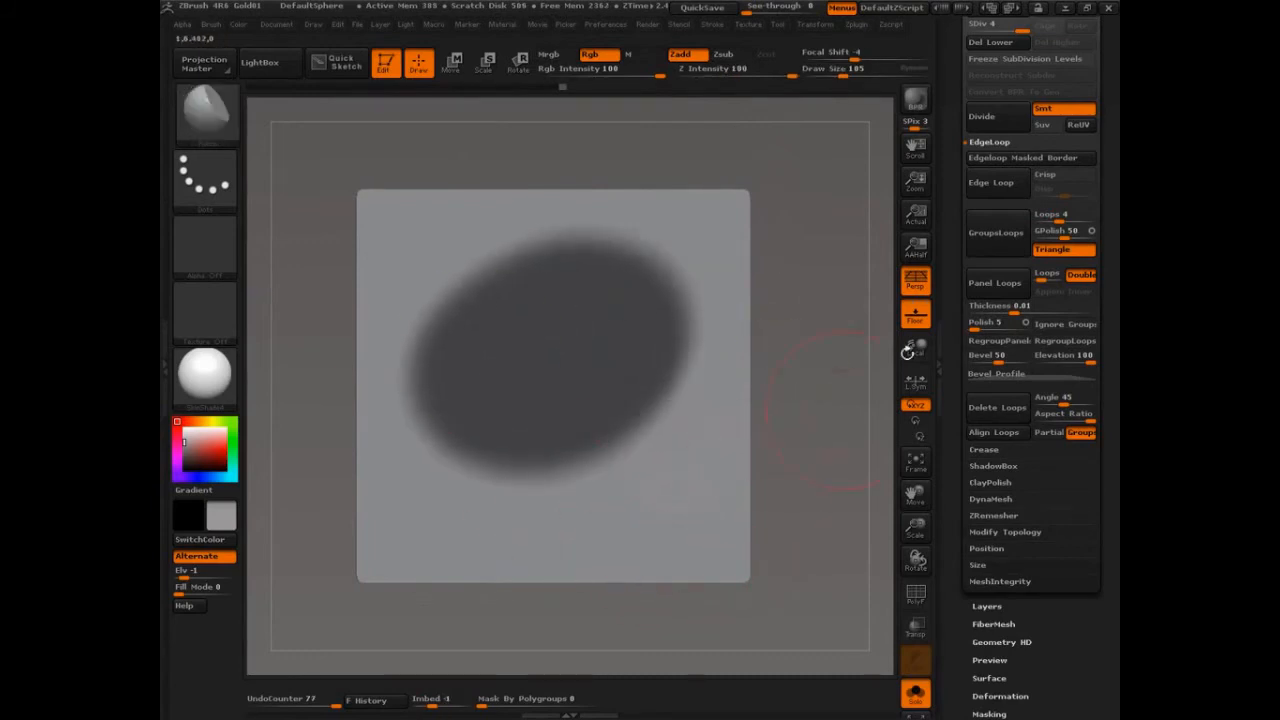
click(1007, 162)
click(800, 445)
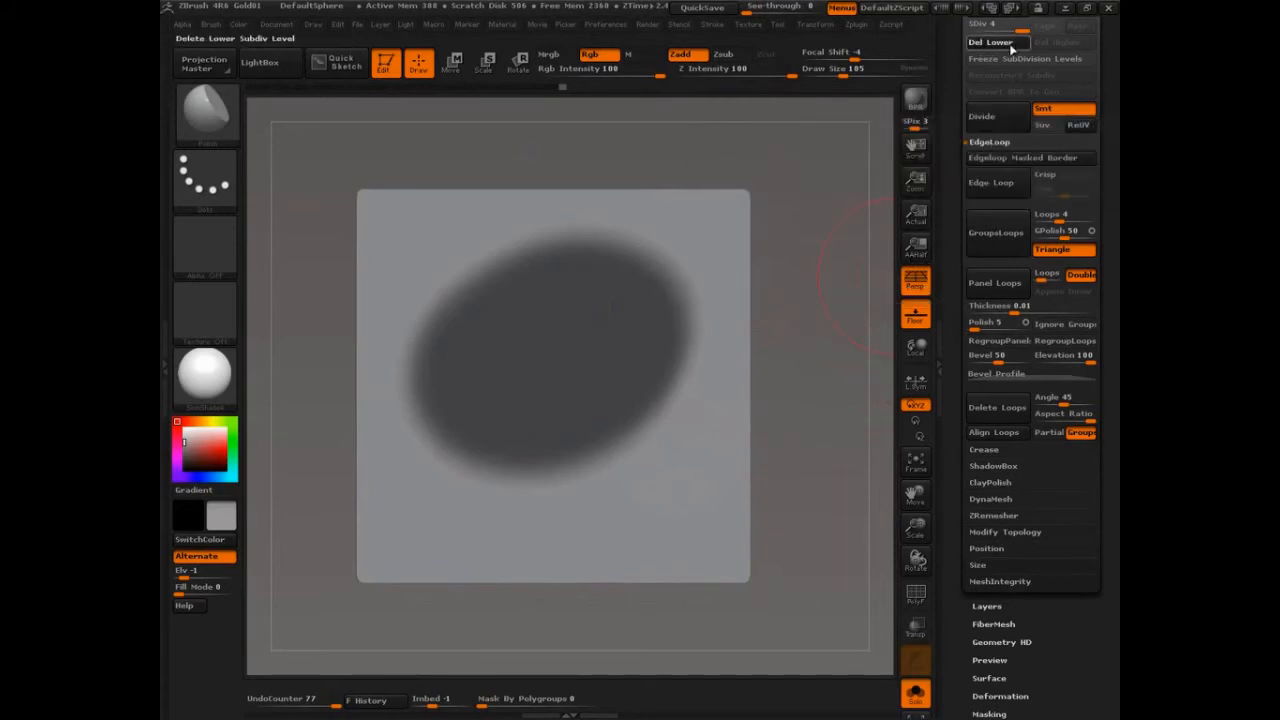
click(1029, 157)
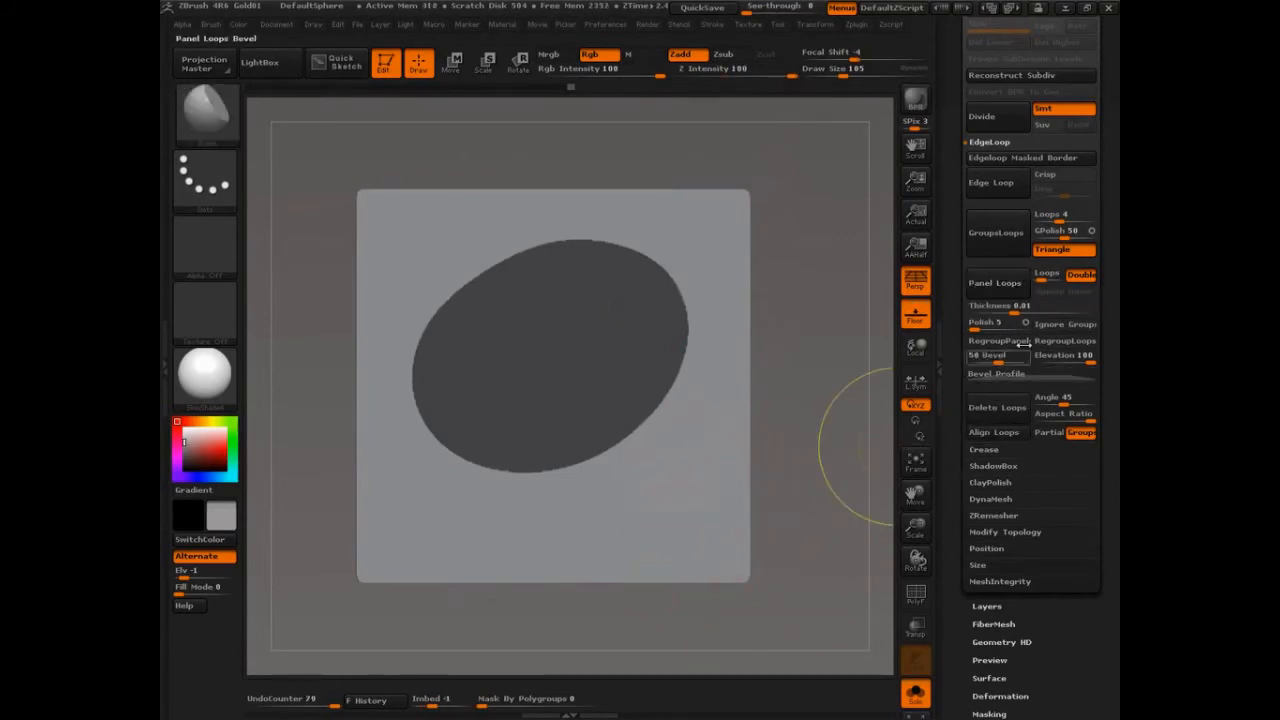
drag(1010, 305, 1040, 305)
click(995, 283)
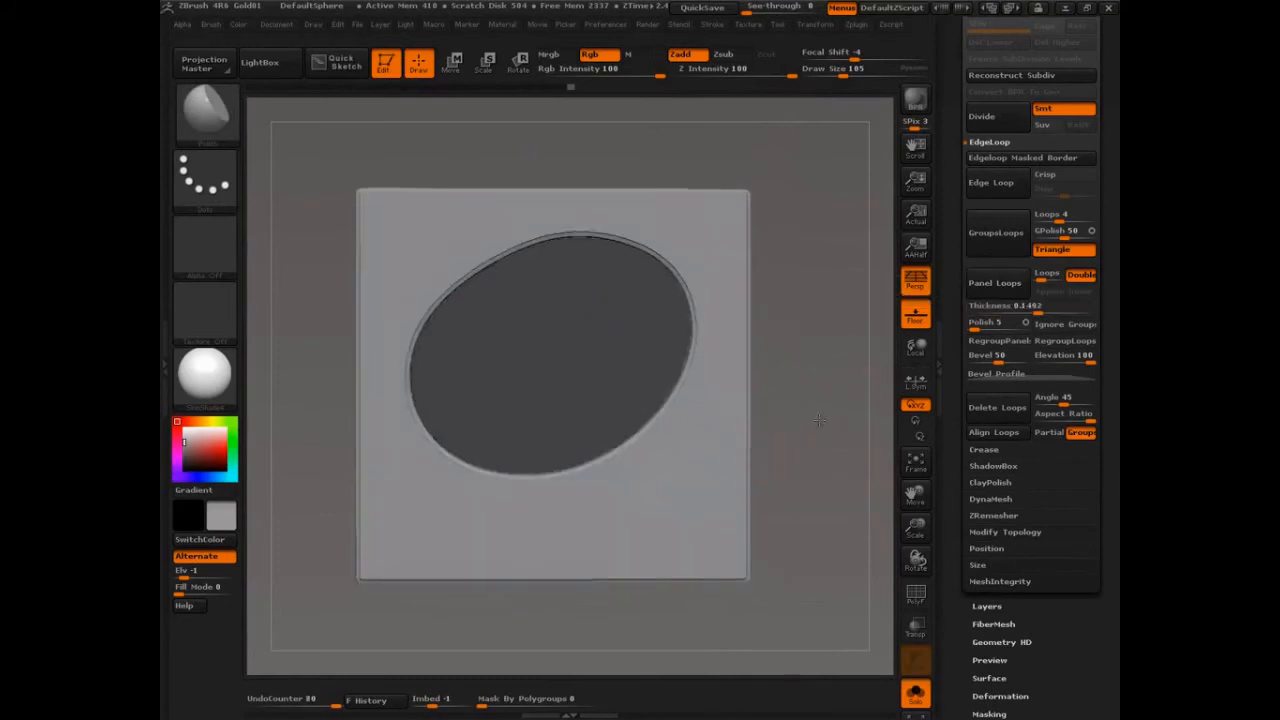
Step: Inspect the inset with PolyFrame toggled, then Shift-smooth the rim around the oval
drag(815, 440, 900, 497)
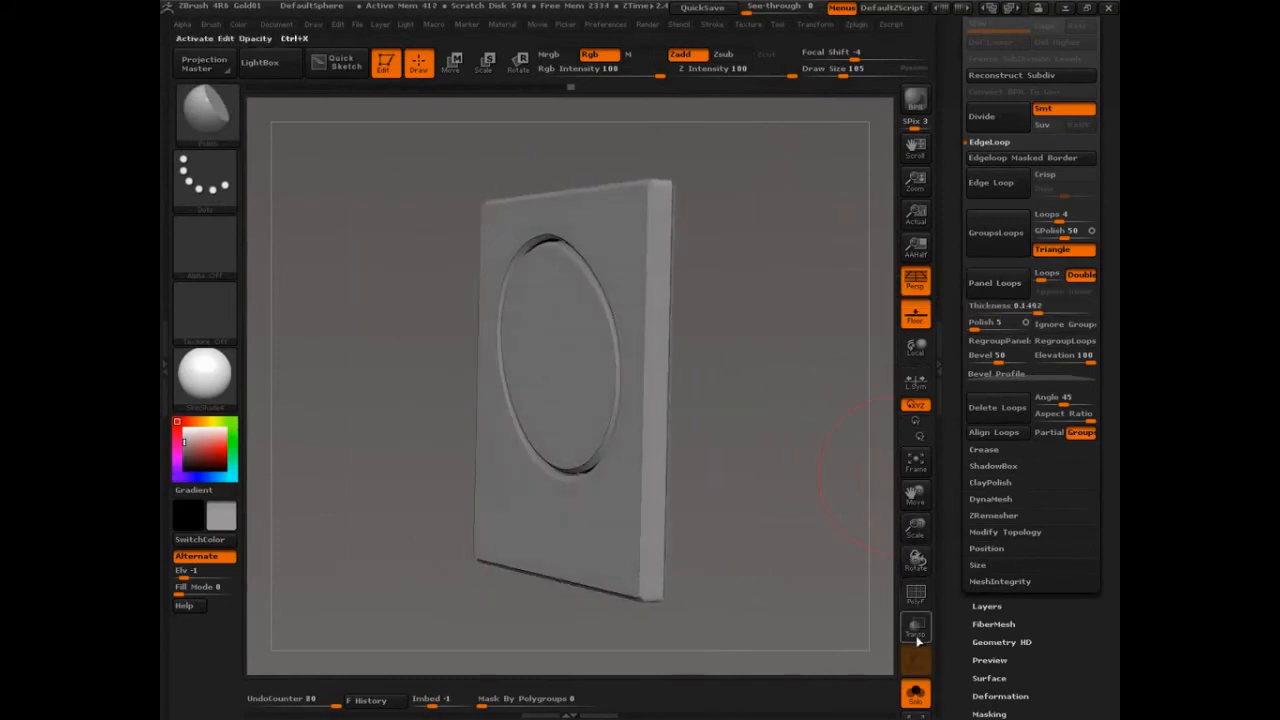
click(916, 596)
mouse_move(804, 545)
mouse_down()
mouse_move(817, 527)
mouse_move(770, 518)
mouse_move(820, 490)
mouse_move(775, 500)
mouse_move(803, 479)
mouse_move(795, 430)
mouse_up()
key(shift+f)
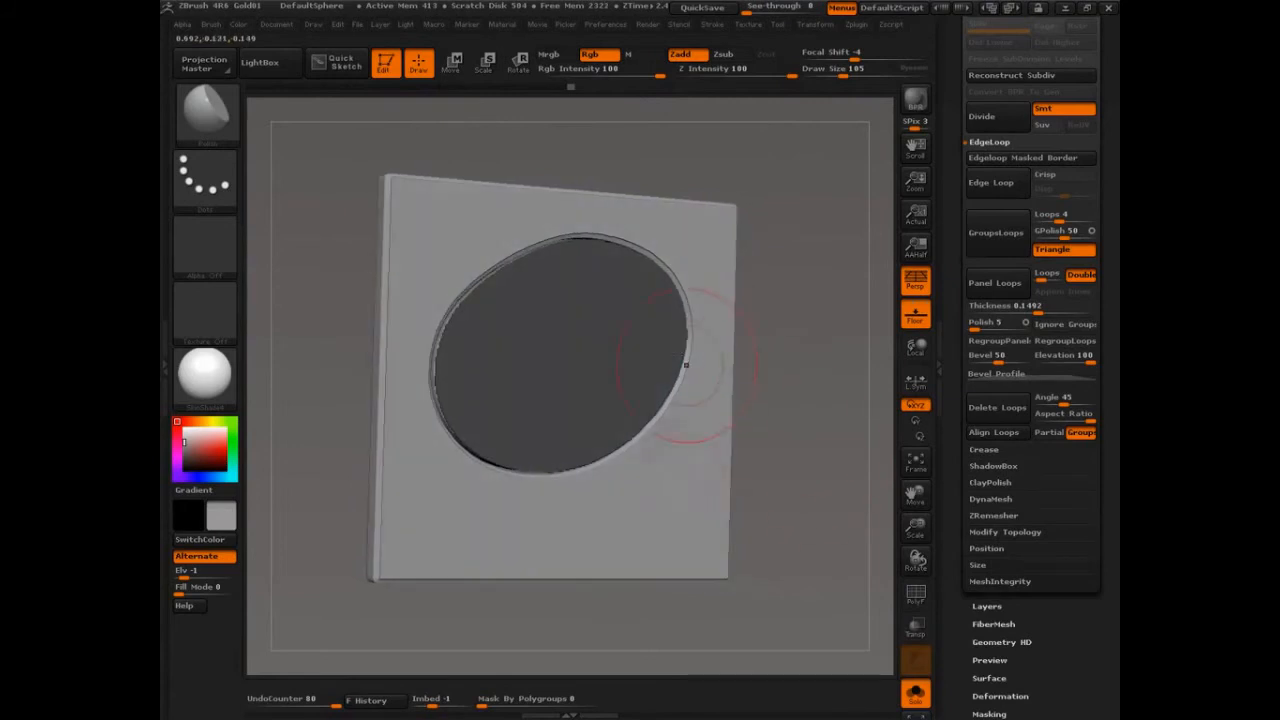
key(shift)
mouse_move(600, 250)
mouse_down()
mouse_move(450, 330)
mouse_move(560, 443)
mouse_move(680, 350)
mouse_move(630, 240)
mouse_move(660, 305)
mouse_up()
right_drag(795, 430, 804, 456)
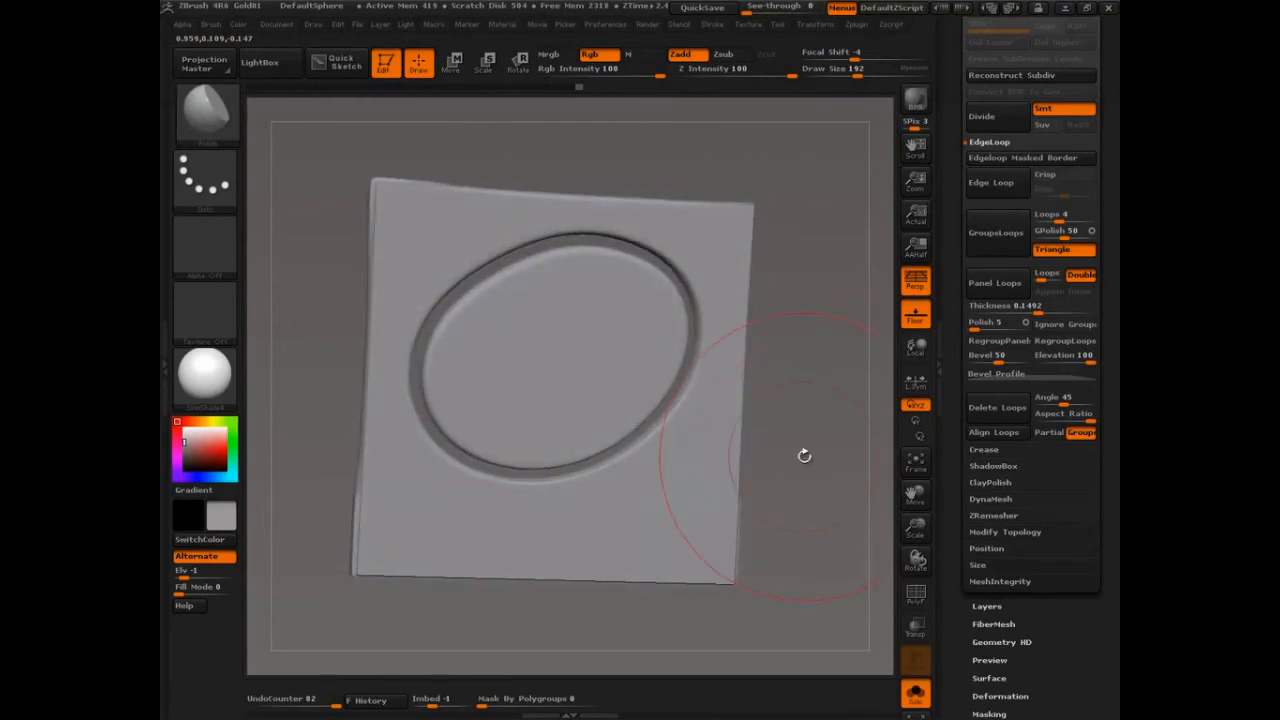
Step: Undo the panel and smoothing, then Ctrl-drag on empty canvas to clear the oval mask
key(ctrl+z)
key(ctrl+z)
key(ctrl+z)
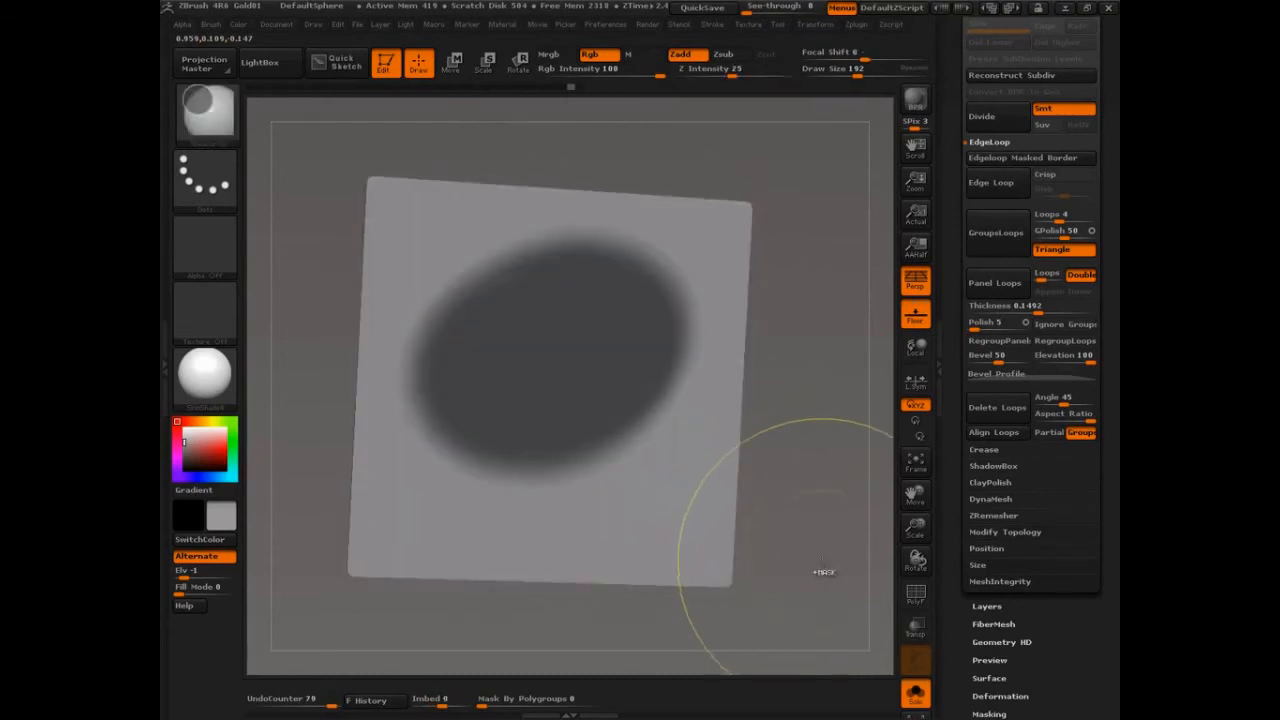
right_drag(836, 483, 808, 494)
key(shift+f)
key(ctrl+z)
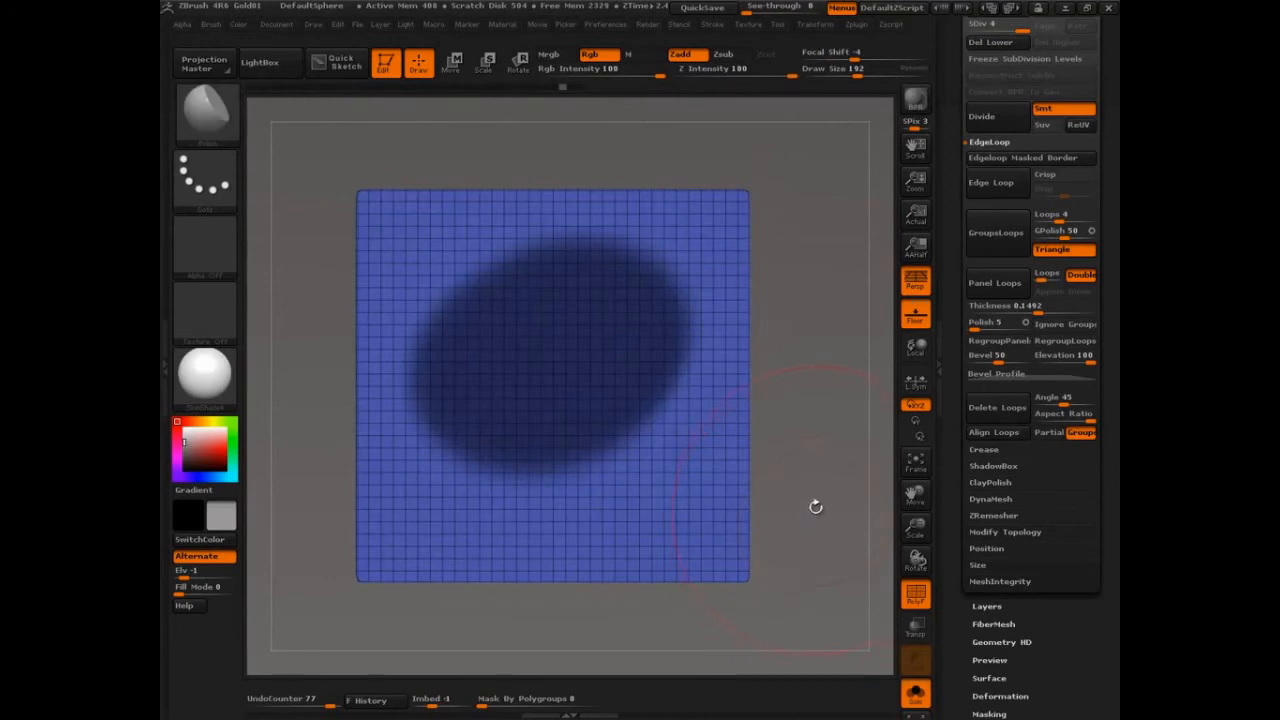
mouse_move(805, 456)
ctrl+mouse_down()
mouse_move(802, 494)
mouse_move(775, 465)
ctrl+mouse_up()
key(shift+f)
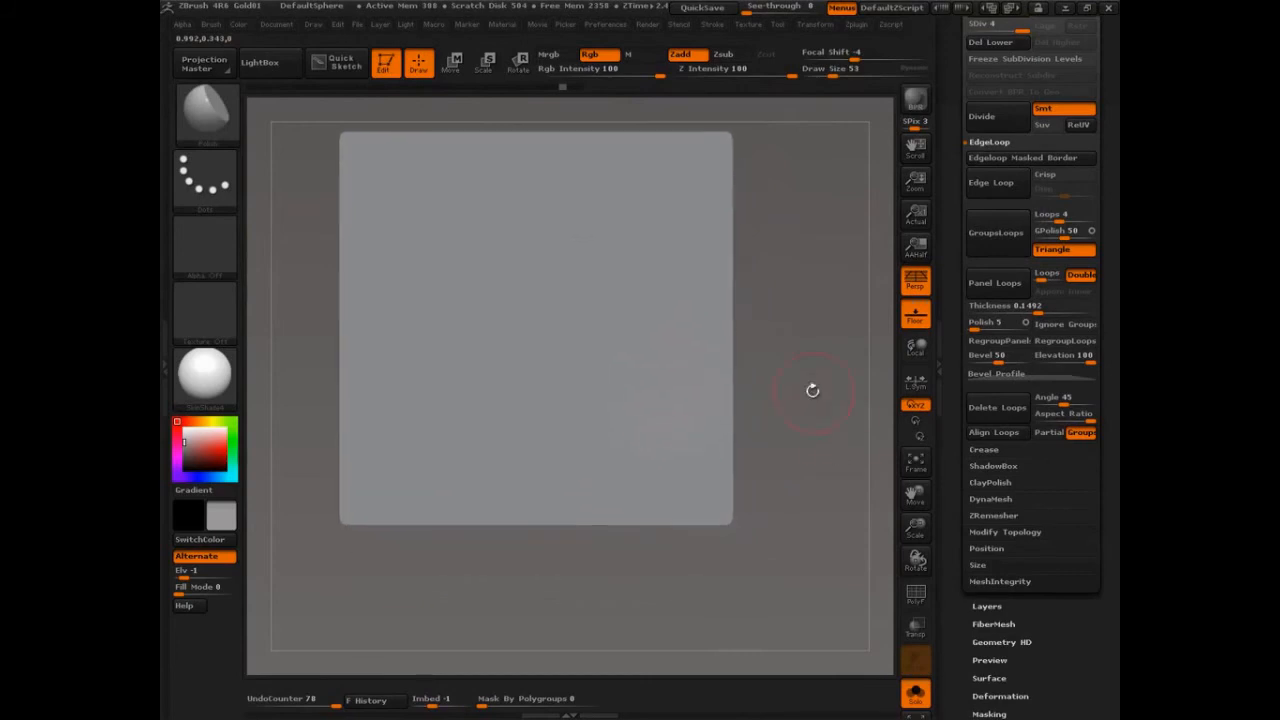
Step: Paint and clear two test blobs, reduce Draw Size, and mask a wavy stroke across the top
ctrl+right_drag(805, 395, 818, 430)
mouse_move(378, 322)
mouse_down()
mouse_move(450, 280)
mouse_move(466, 378)
mouse_up()
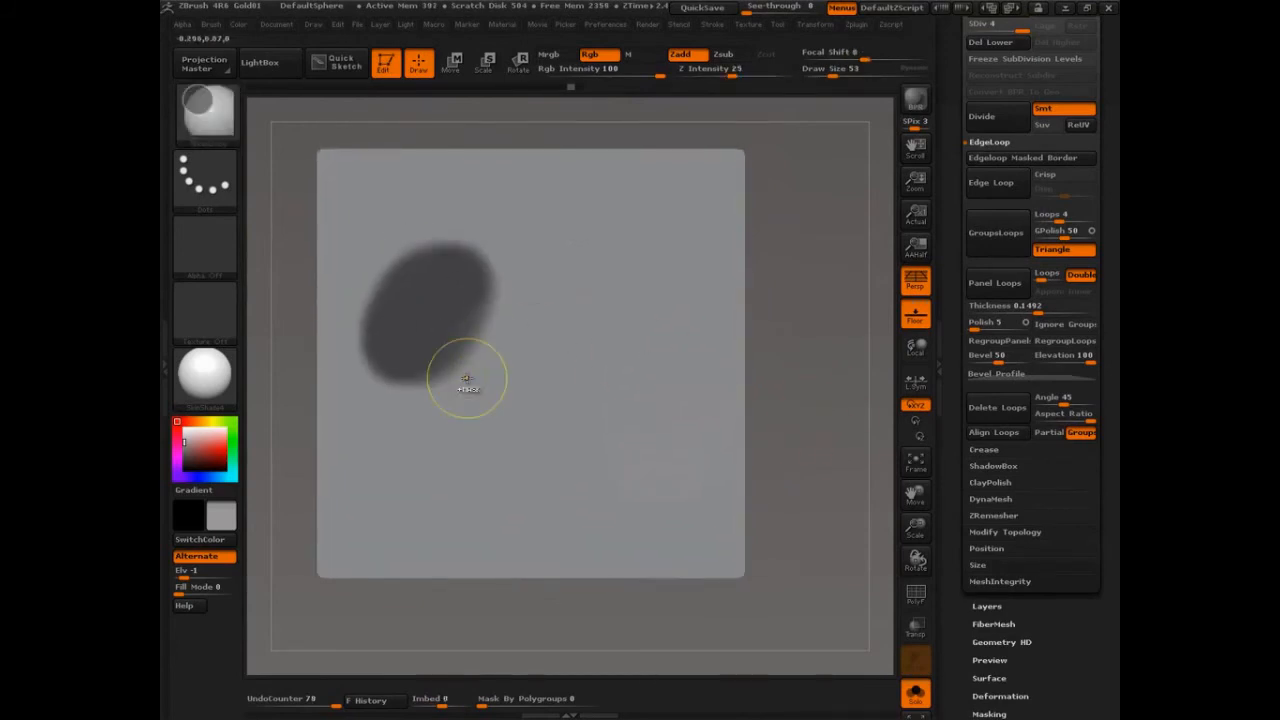
drag(660, 300, 560, 270)
key(ctrl+n)
key(s)
drag(700, 275, 640, 275)
drag(699, 210, 375, 225)
Step: With DragDot stroke and the ring-of-dots alpha at Focal Shift -100, stamp a crisp dotted ring mask
click(205, 178)
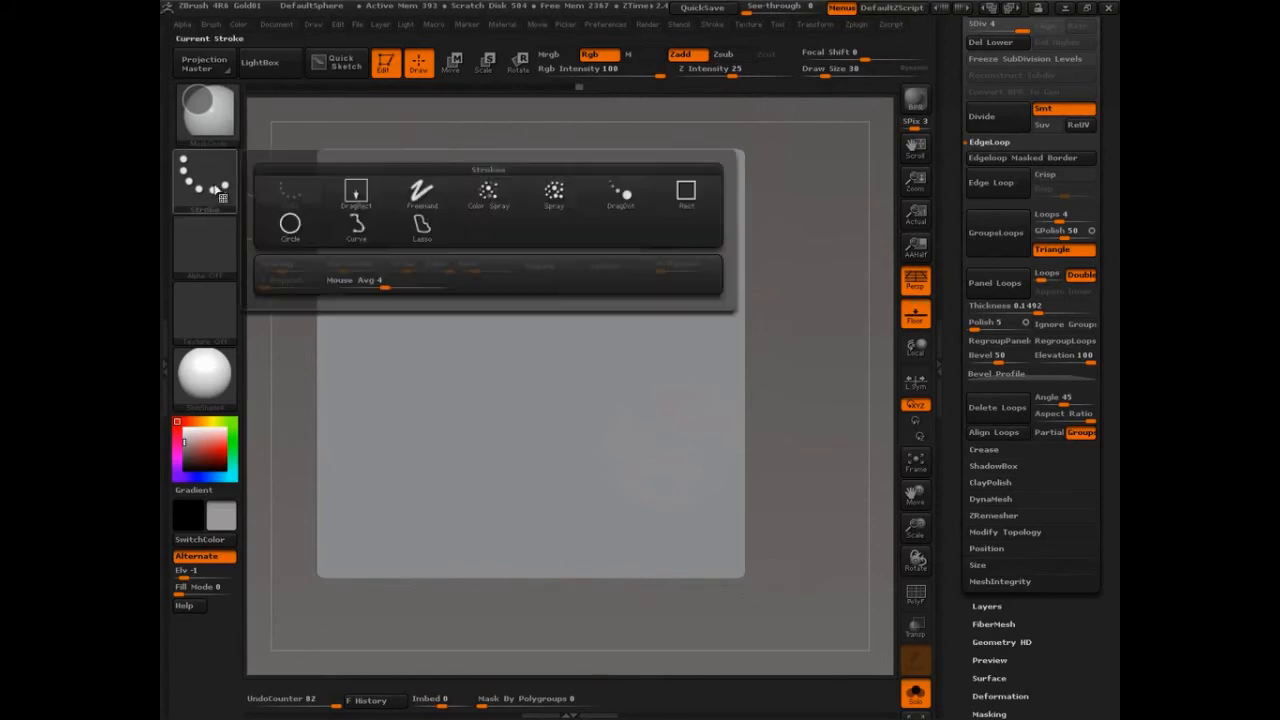
click(355, 210)
click(203, 252)
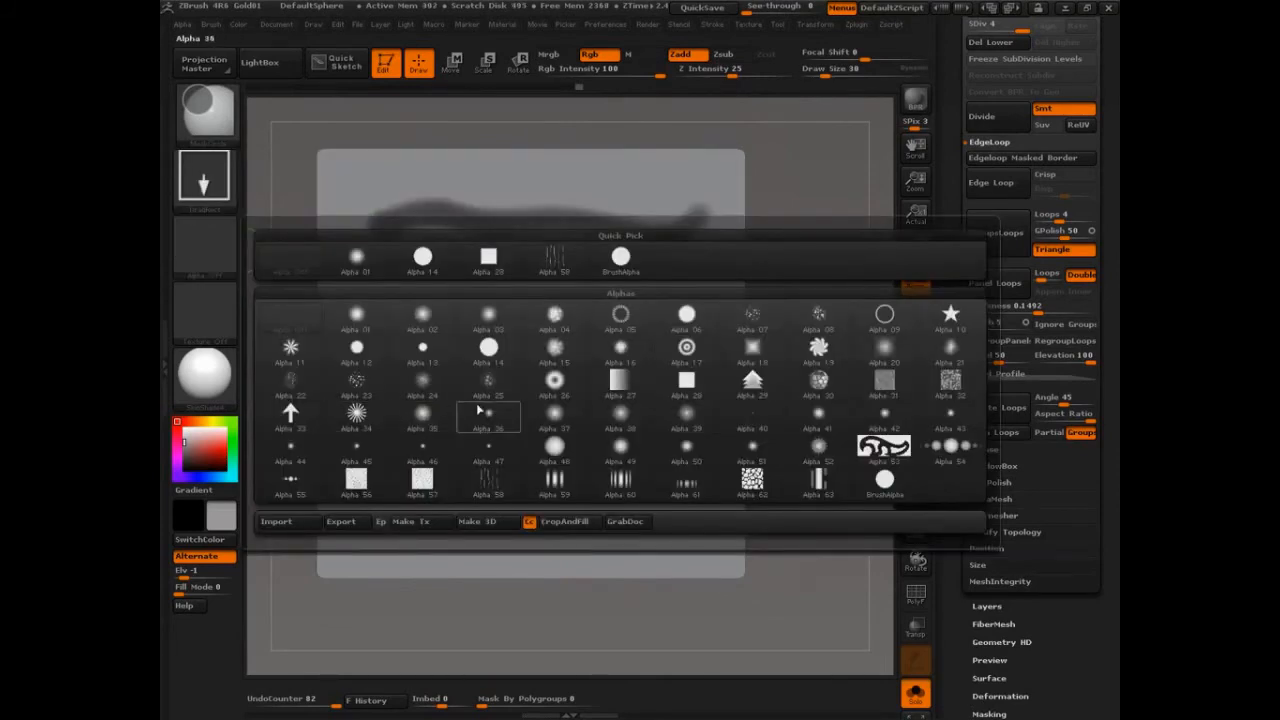
click(620, 316)
click(428, 368)
click(845, 68)
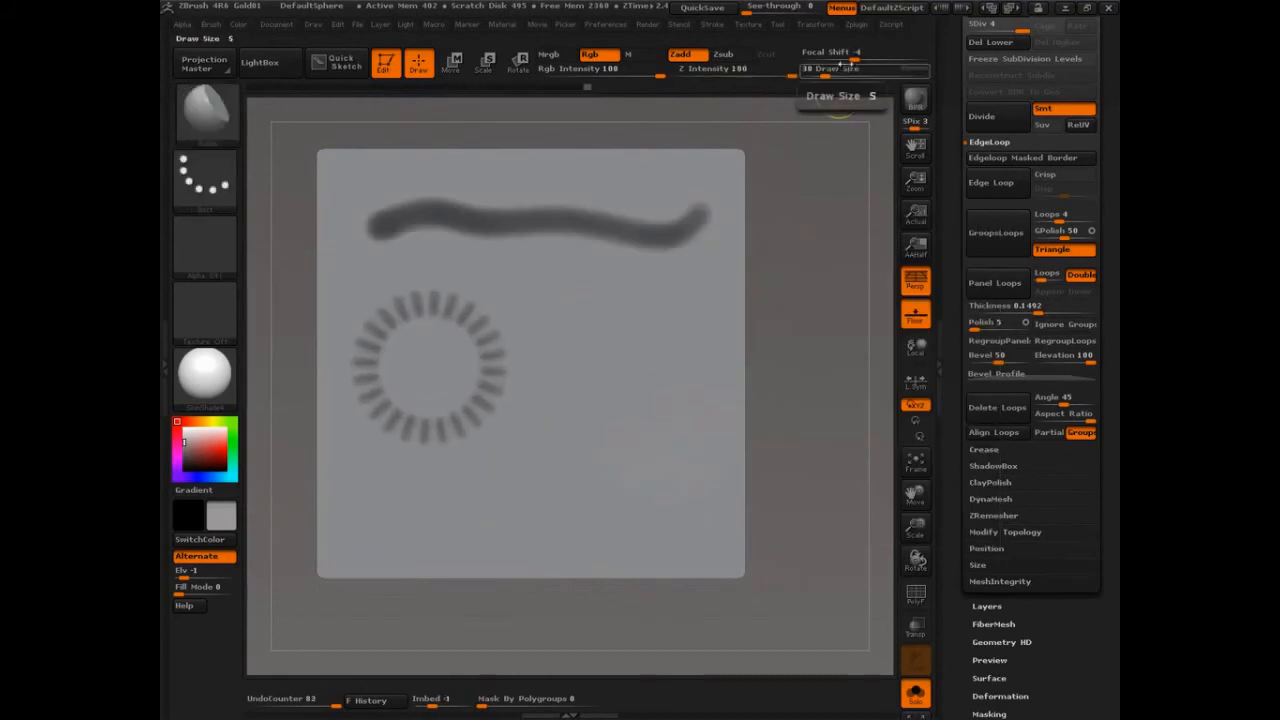
drag(845, 52, 800, 52)
key(ctrl+z)
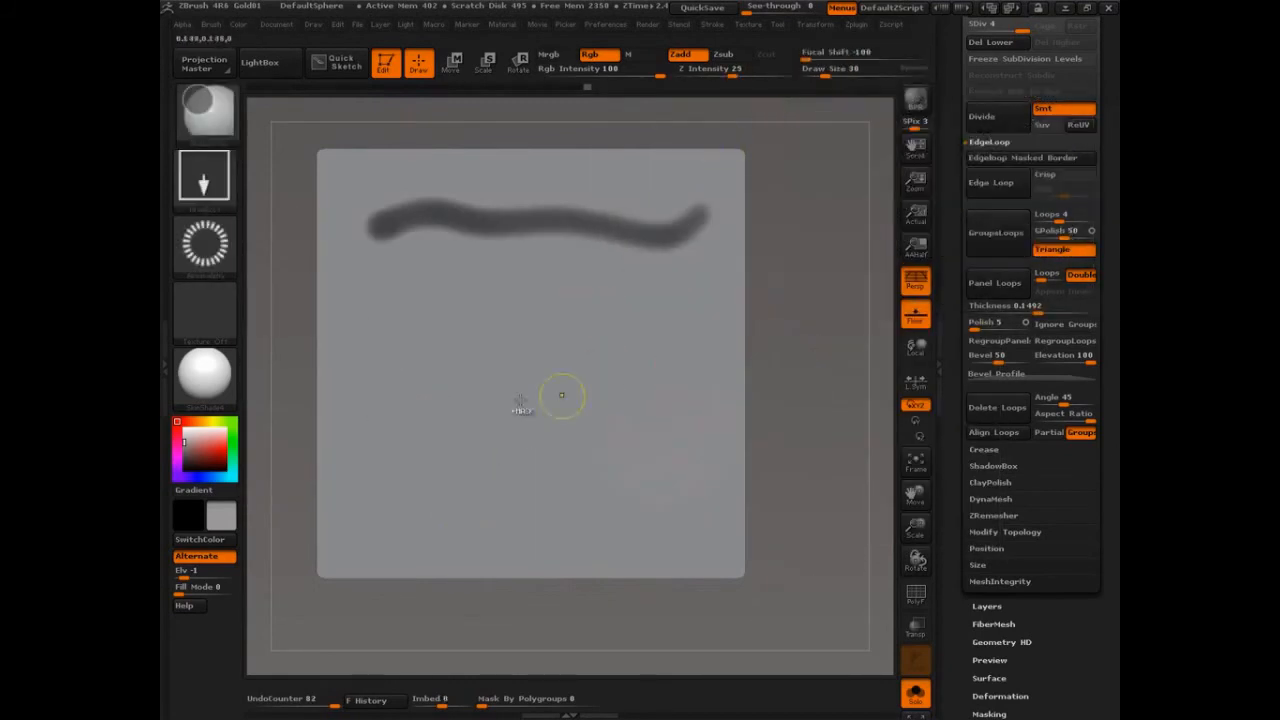
click(412, 356)
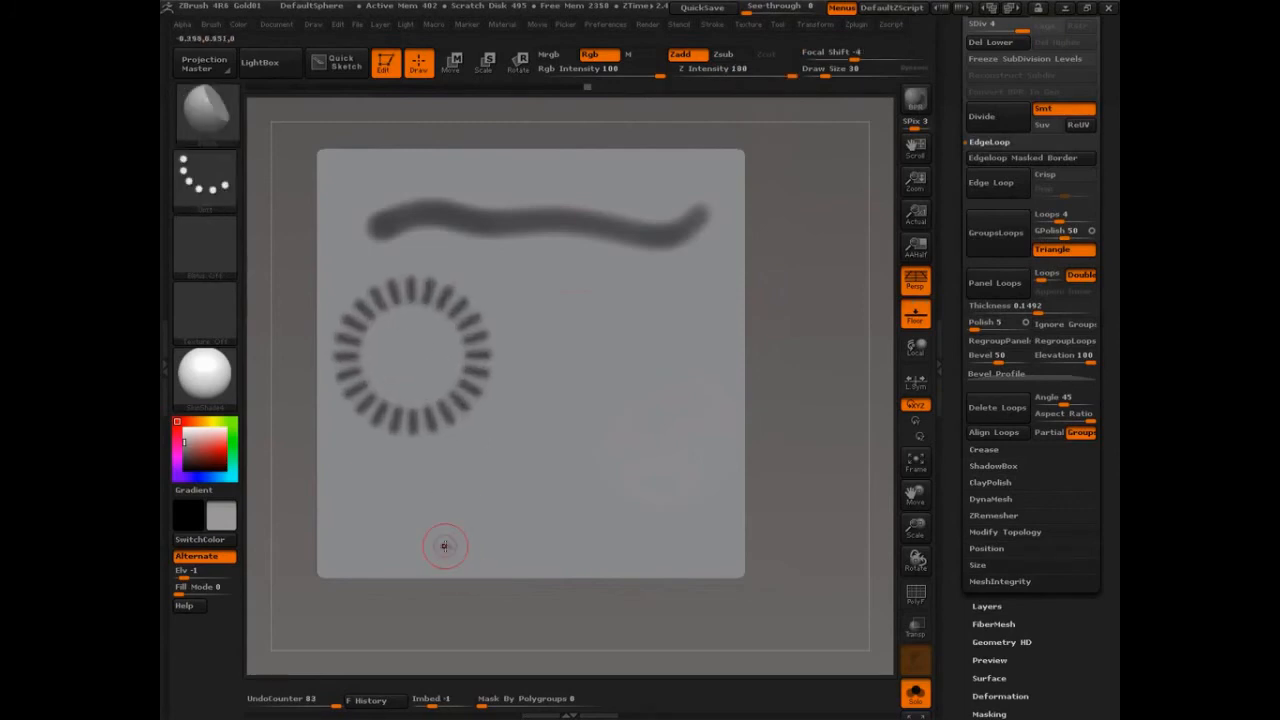
Step: Choose the arrow alpha and stamp a downward arrow mask right of the ring
click(205, 245)
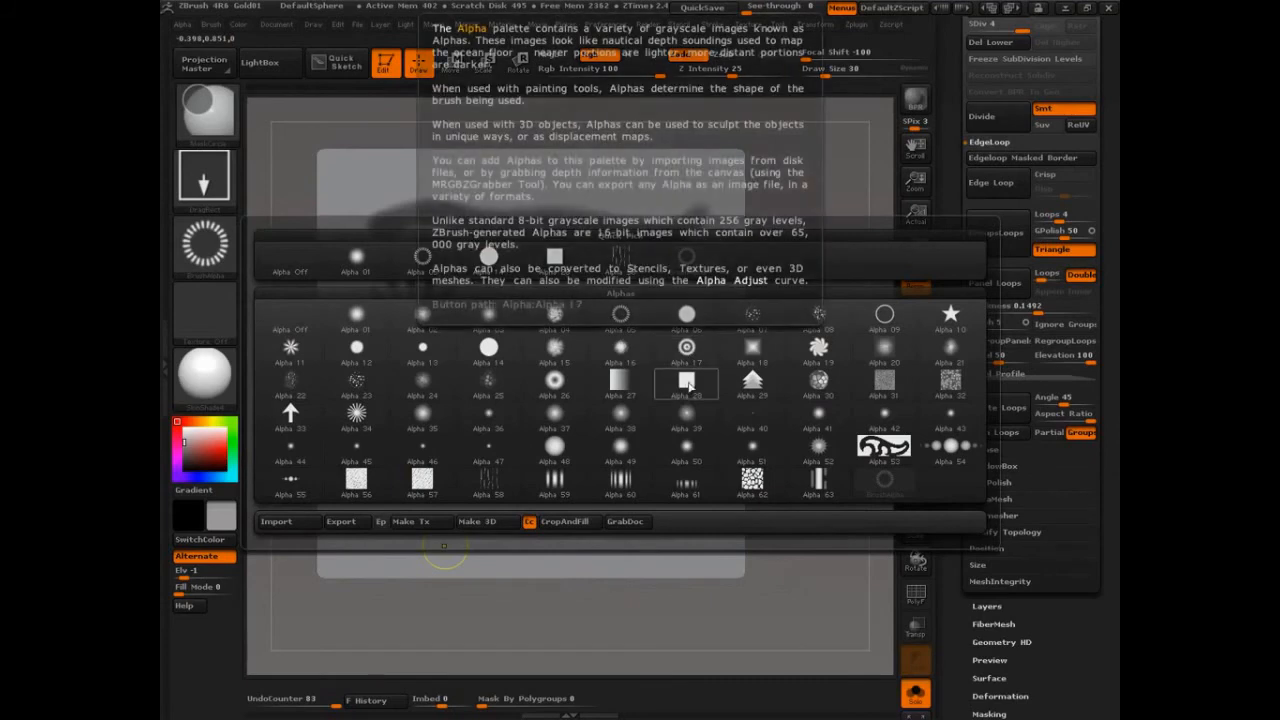
click(290, 414)
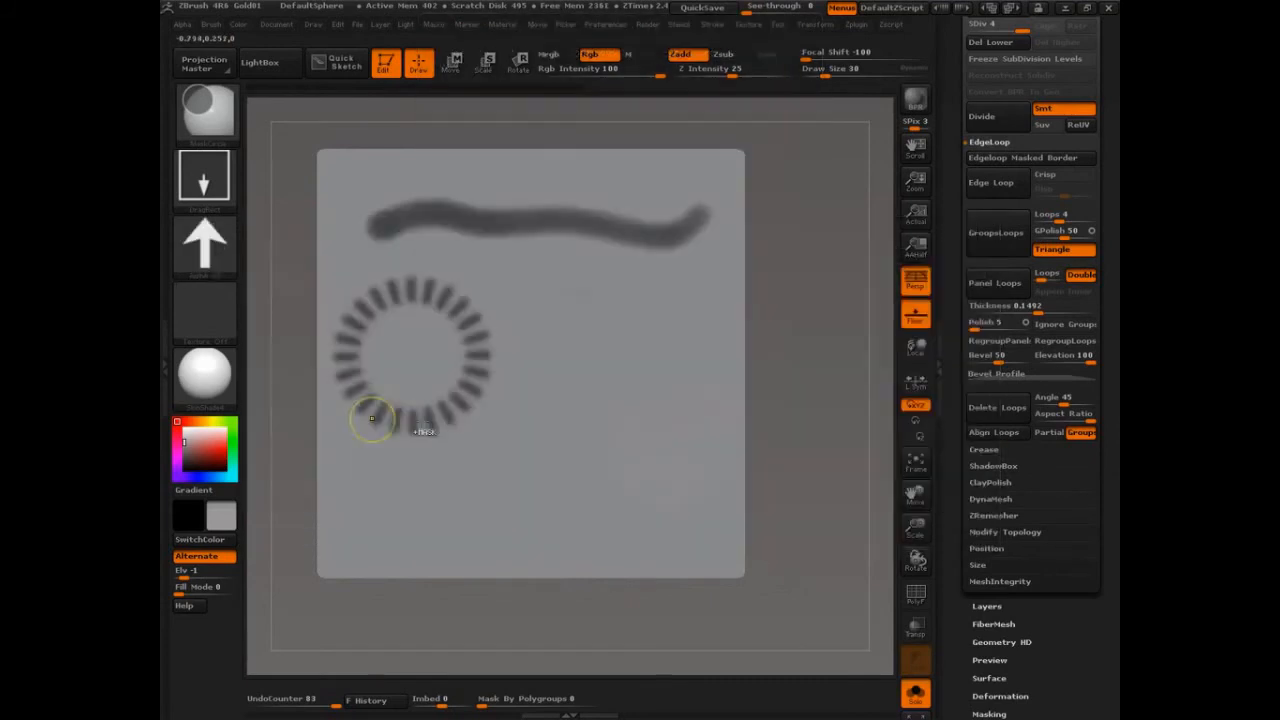
drag(583, 342, 580, 434)
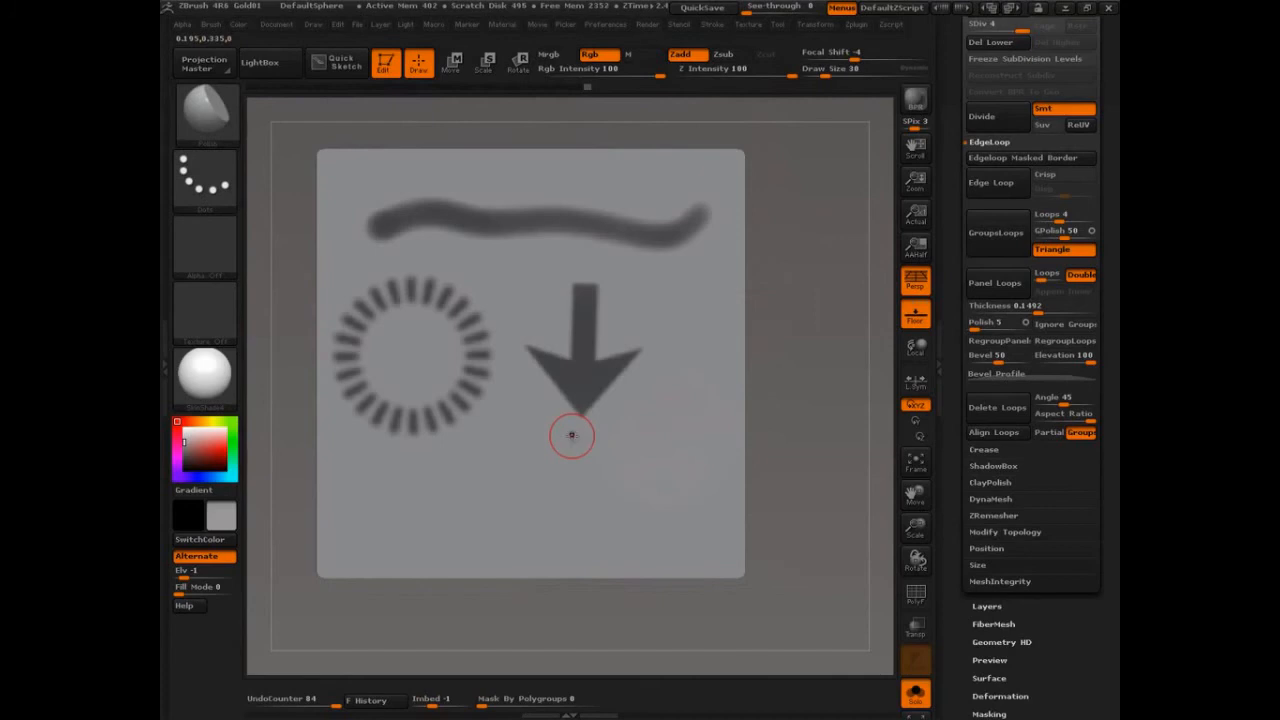
key(b)
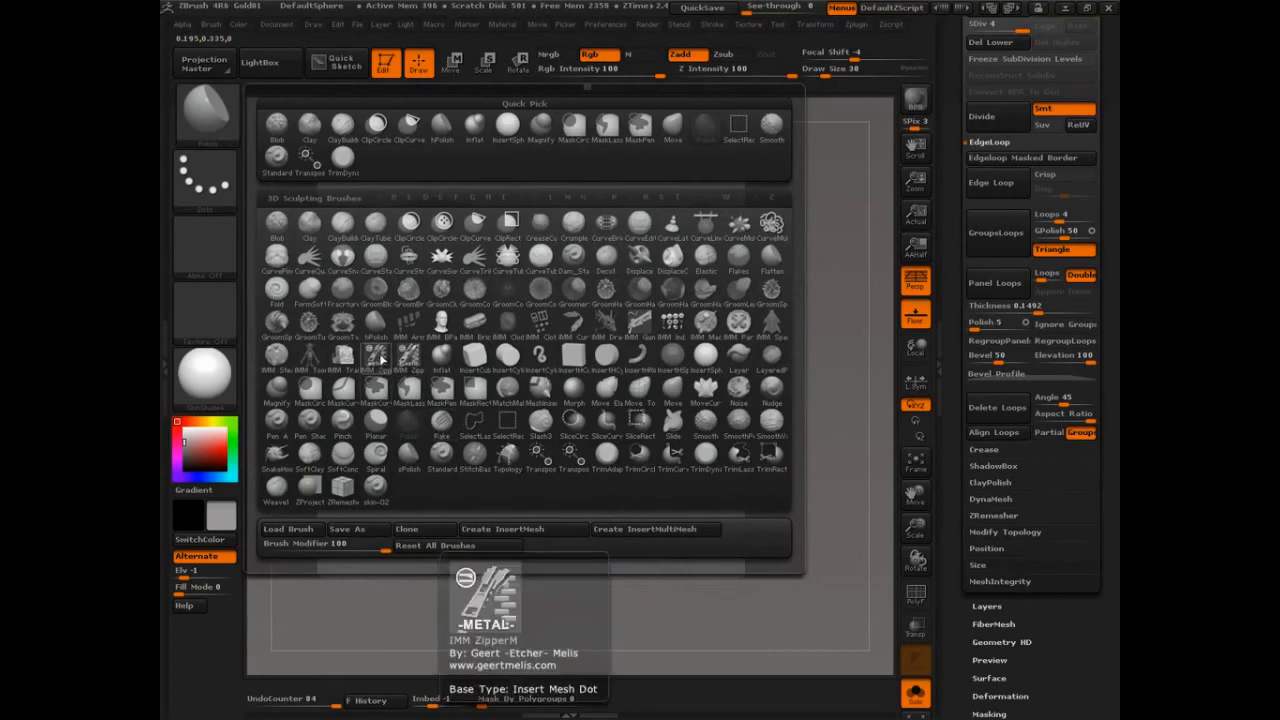
Step: Browse the M brushes, close the picker, and turn on PolyF to show polygroup colour and wireframe
key(m)
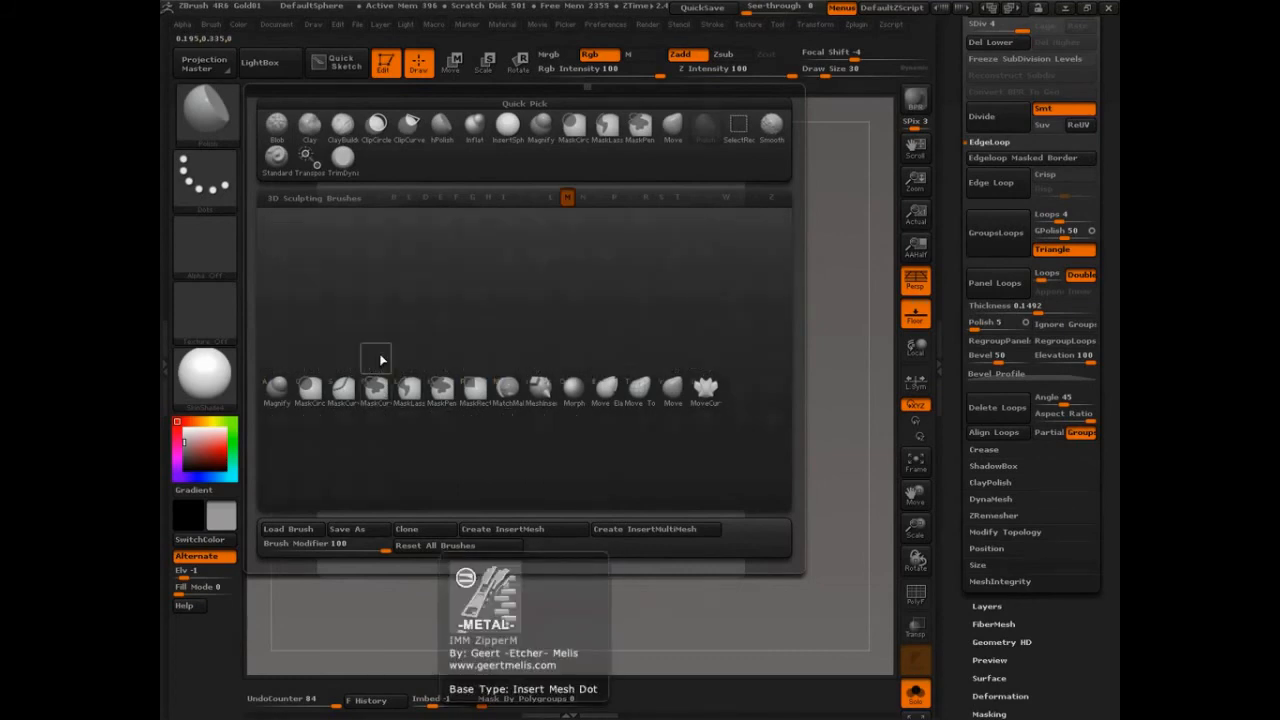
click(380, 359)
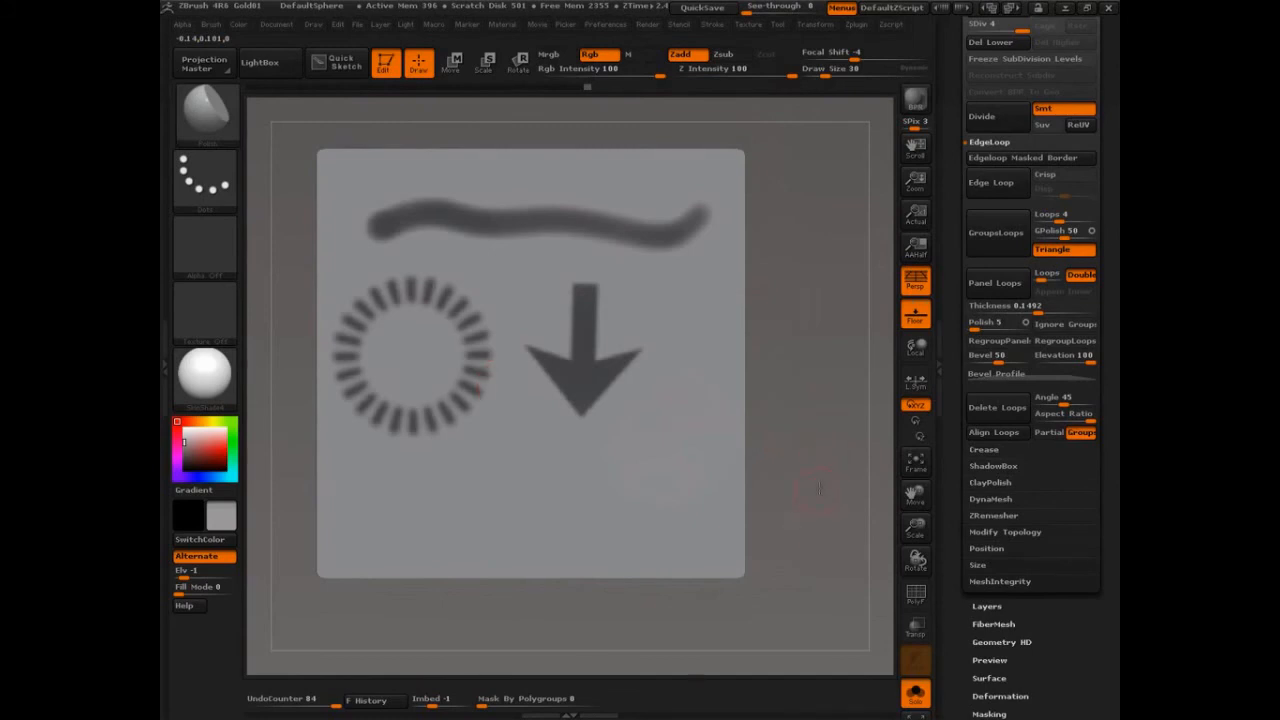
click(915, 595)
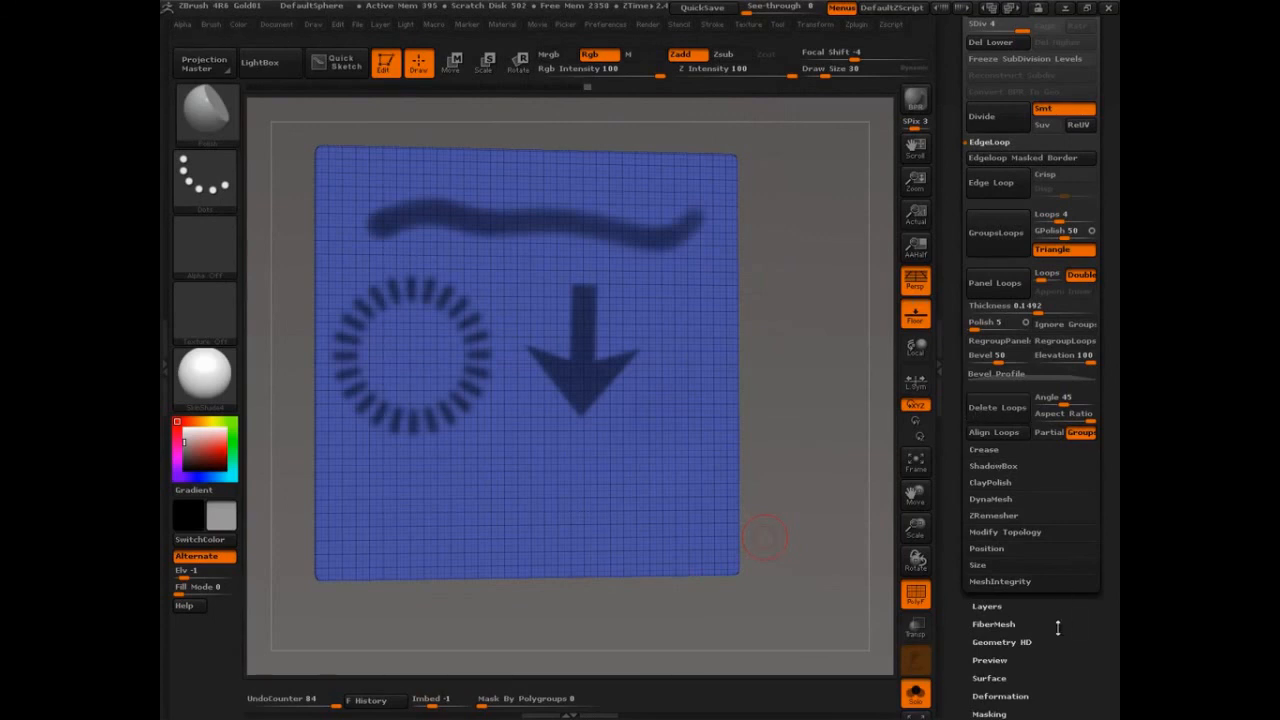
drag(1043, 548, 1040, 100)
Step: Expand Tool > Polygroups and scroll the palette to its options
click(995, 182)
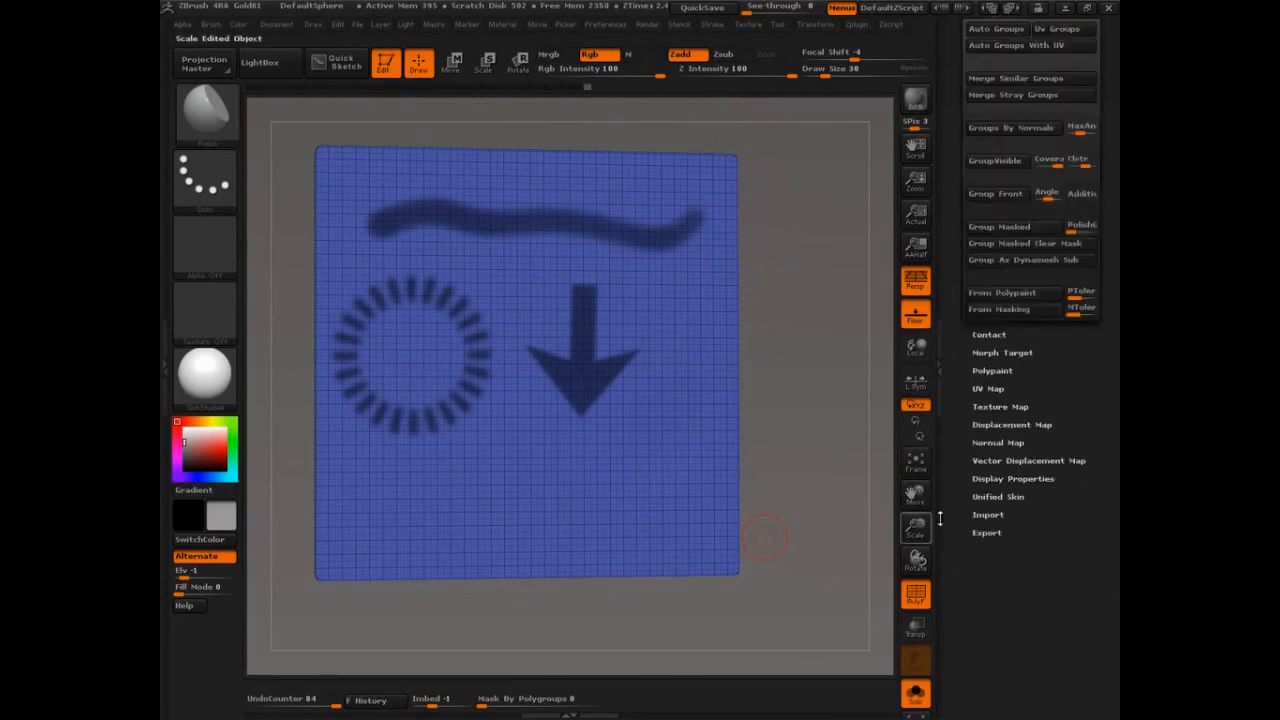
drag(959, 397, 957, 447)
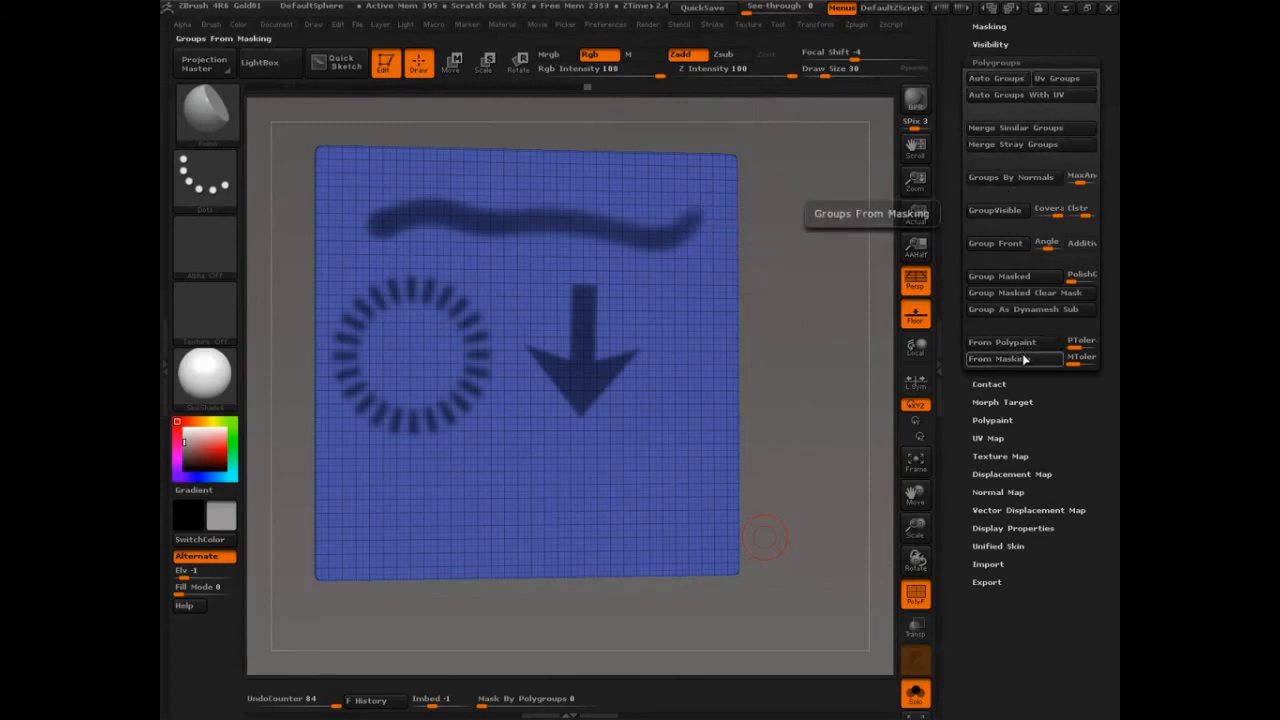
Step: Group Masked so the stroke, dotted ring and arrow become one yellow polygroup on the blue plane
click(1010, 276)
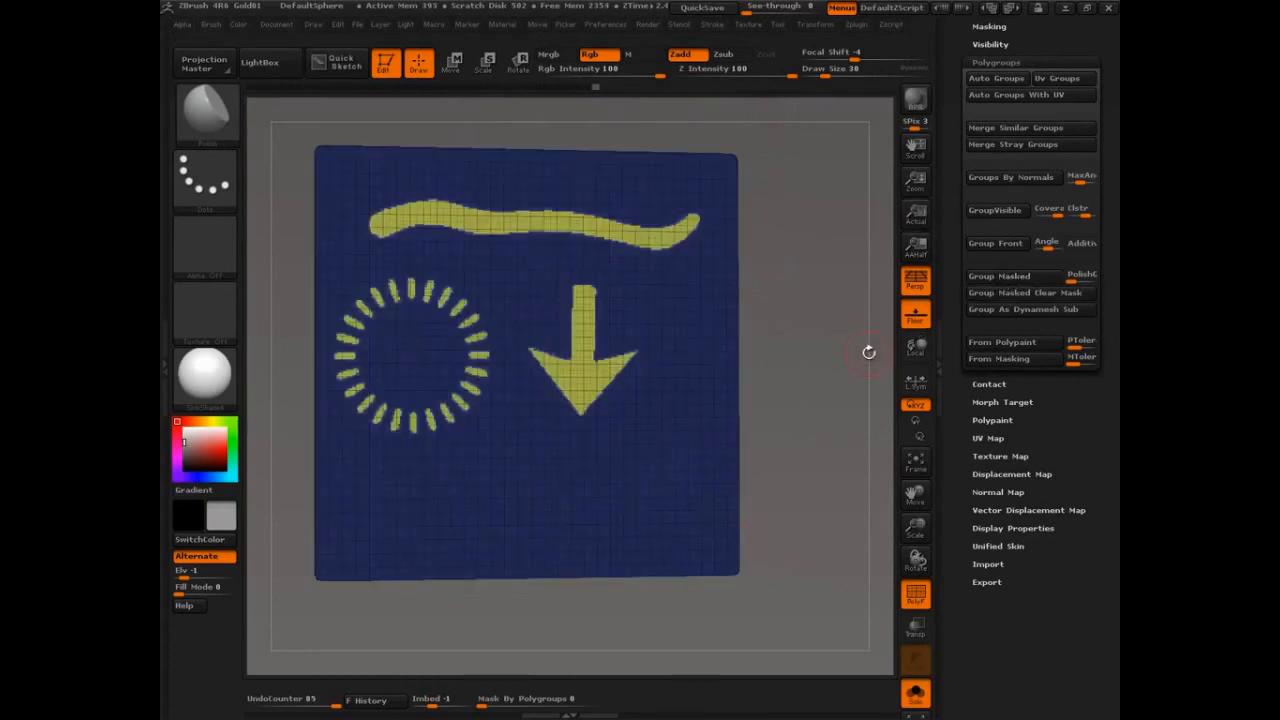
mouse_move(797, 384)
mouse_down()
mouse_move(810, 390)
mouse_move(800, 421)
mouse_up()
click(800, 421)
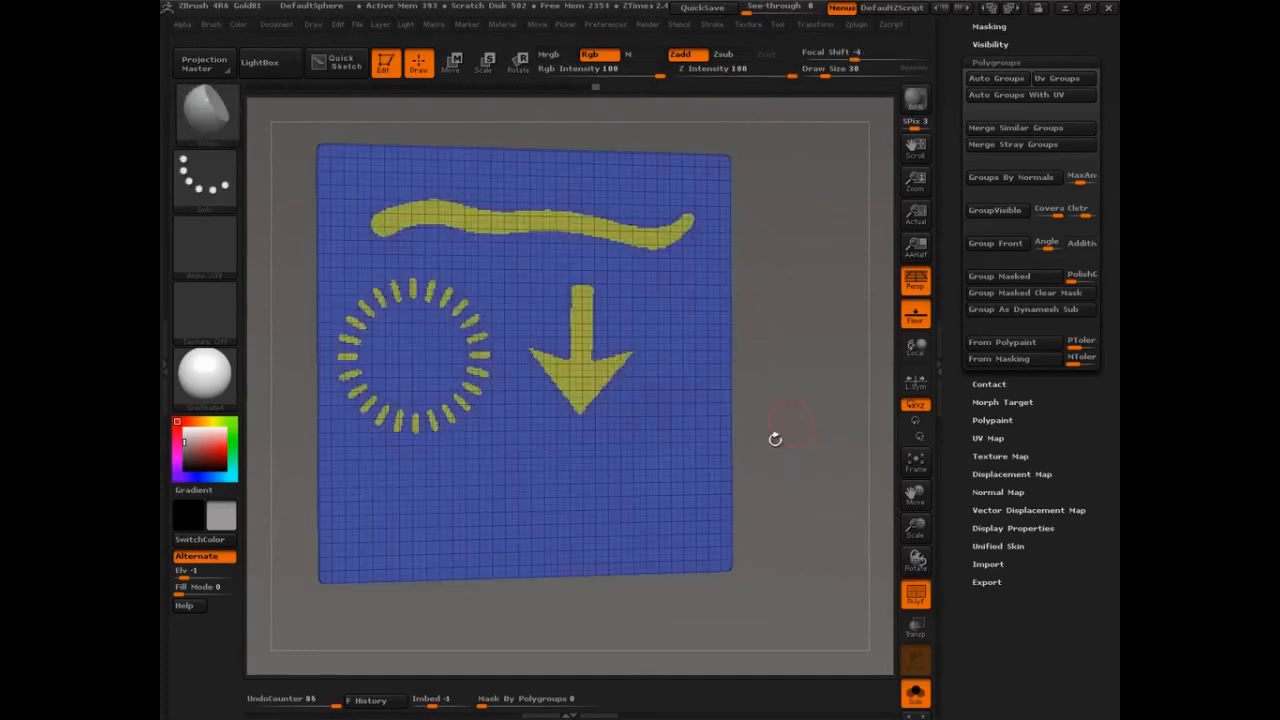